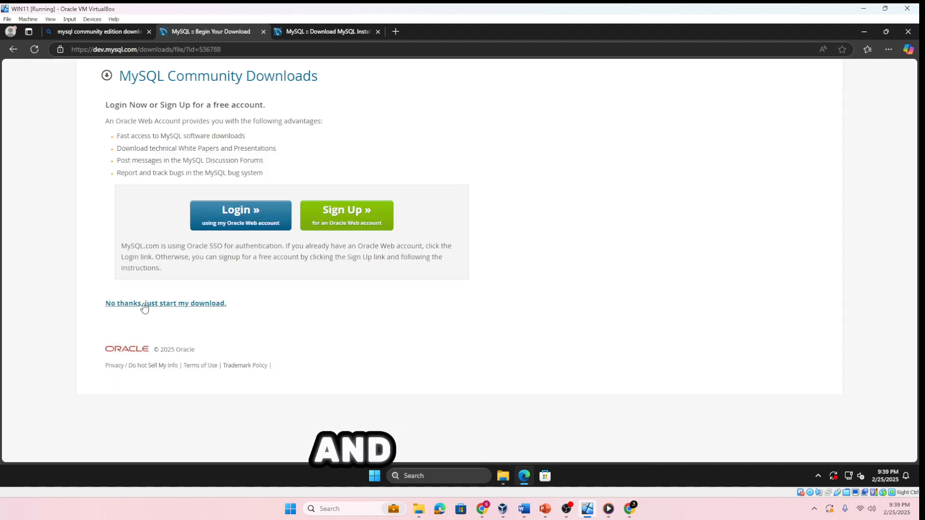
Download mysql-installer-community-8.0.41.0.msi without an Oracle account and run it, allowing the installer and its launcher to make changes
click(146, 305)
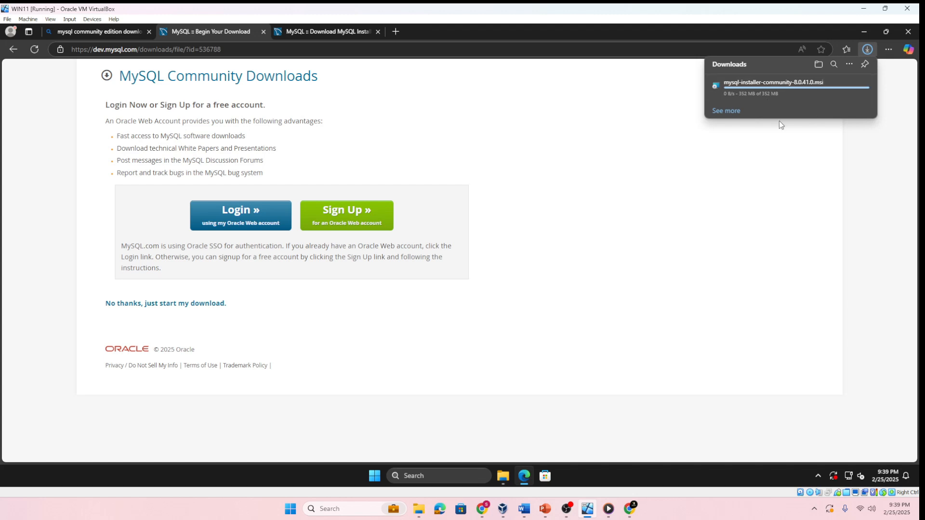
click(833, 90)
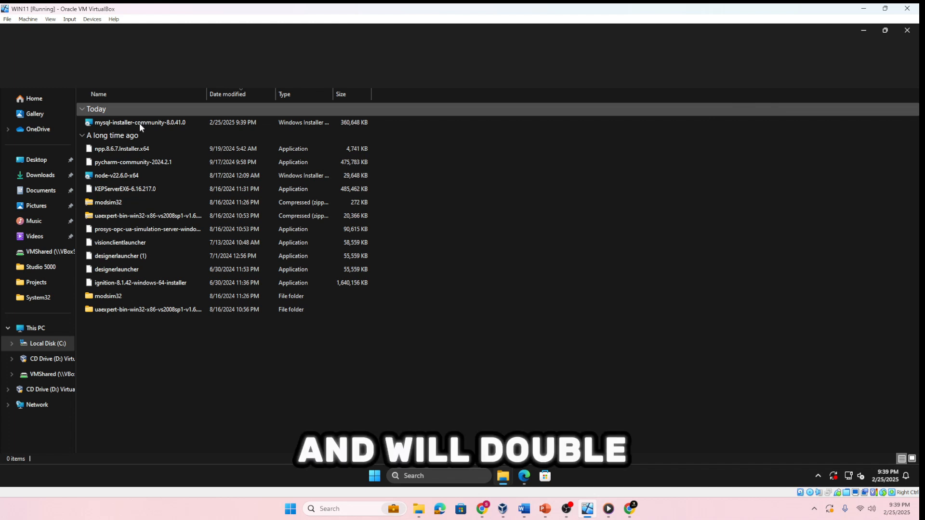
double_click(140, 123)
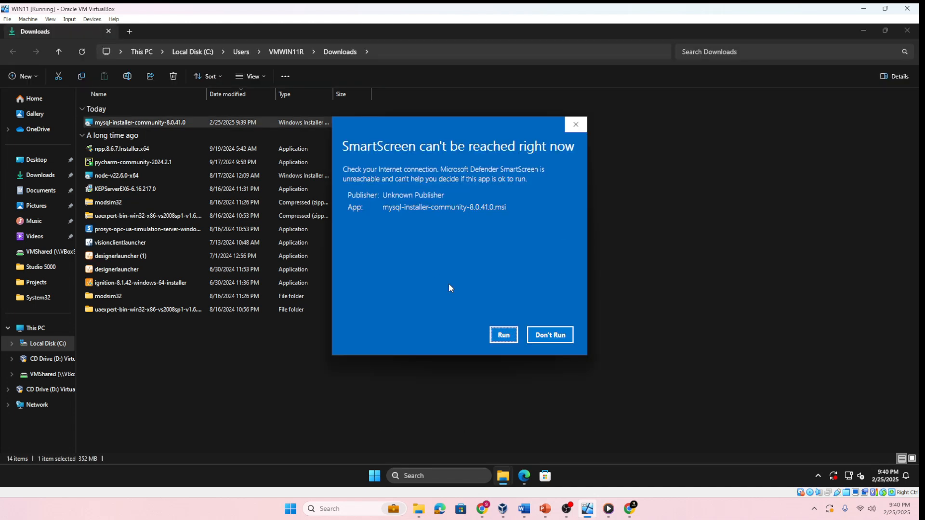
click(505, 334)
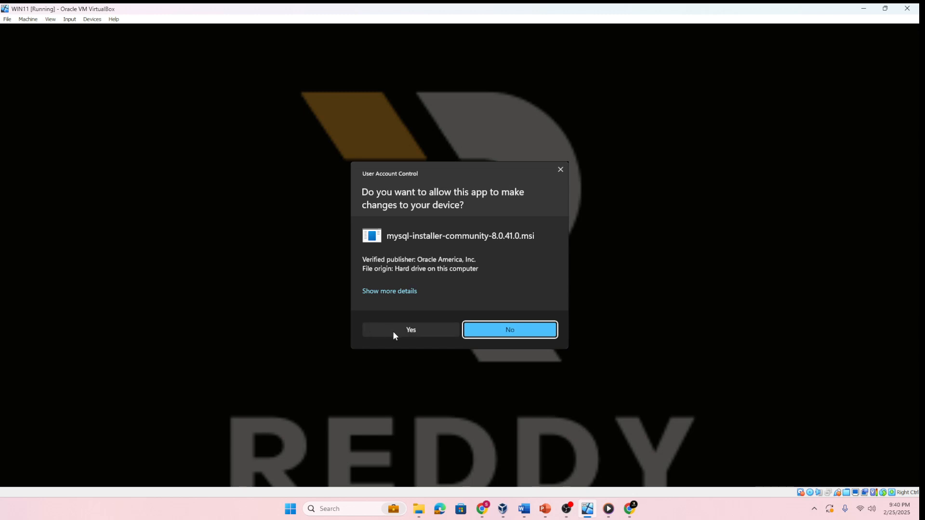
click(392, 331)
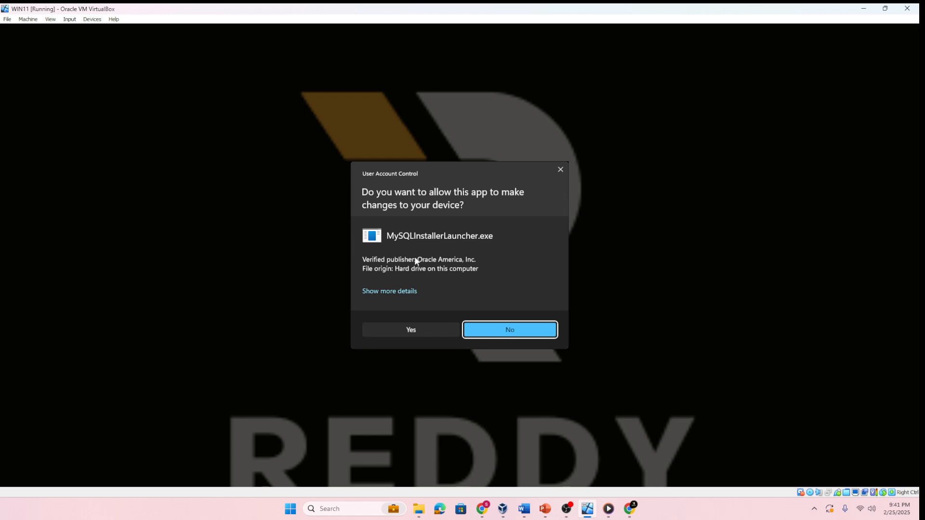
click(428, 328)
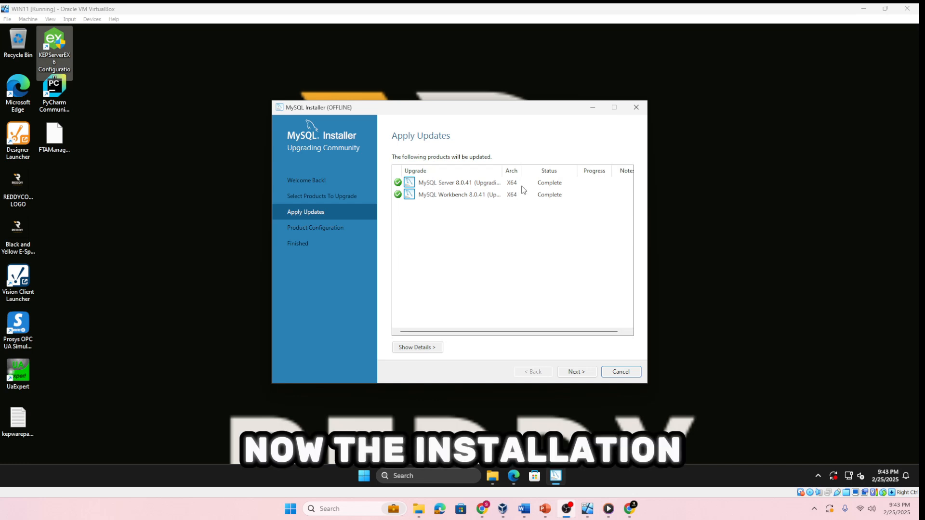
Proceed from the applied updates to the MySQL Server 8.0.41 configuration and choose the Development Computer config type
click(576, 372)
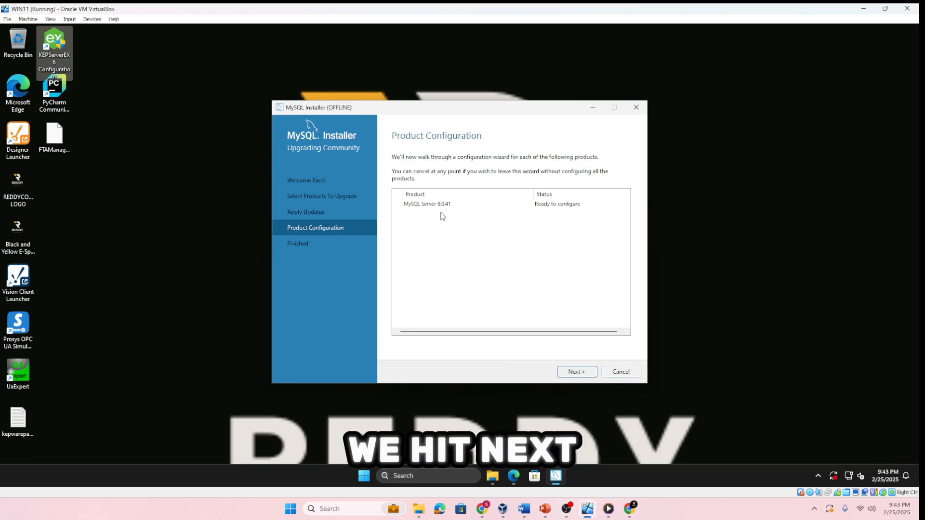
click(577, 372)
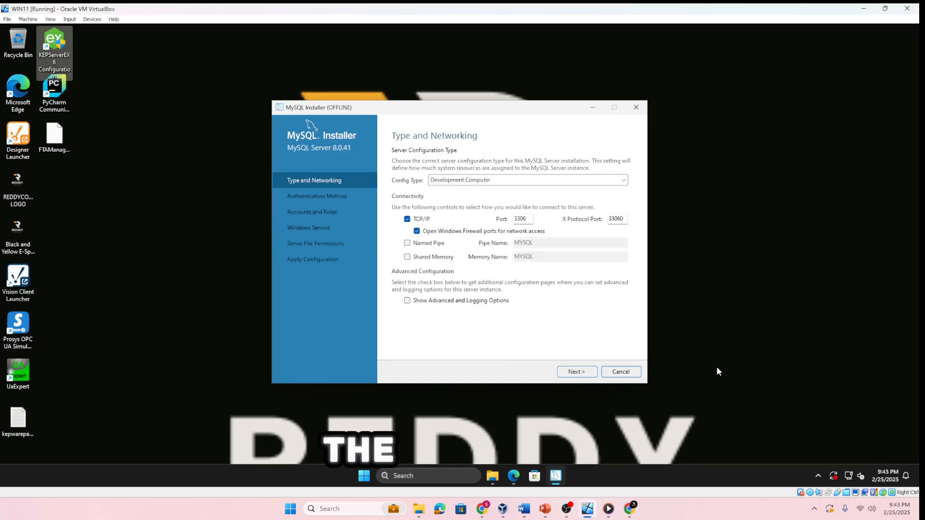
click(440, 182)
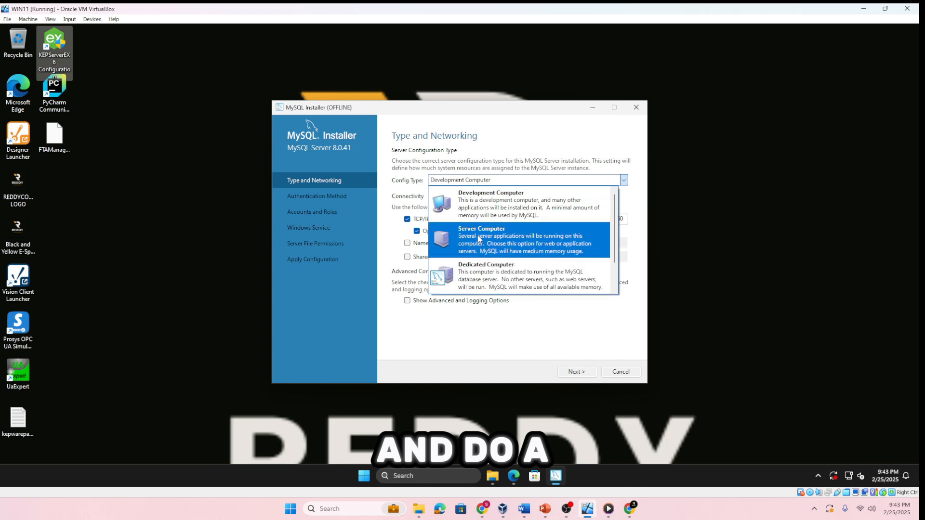
scroll(515, 236, down, 1)
scroll(515, 238, down, 1)
scroll(515, 238, up, 2)
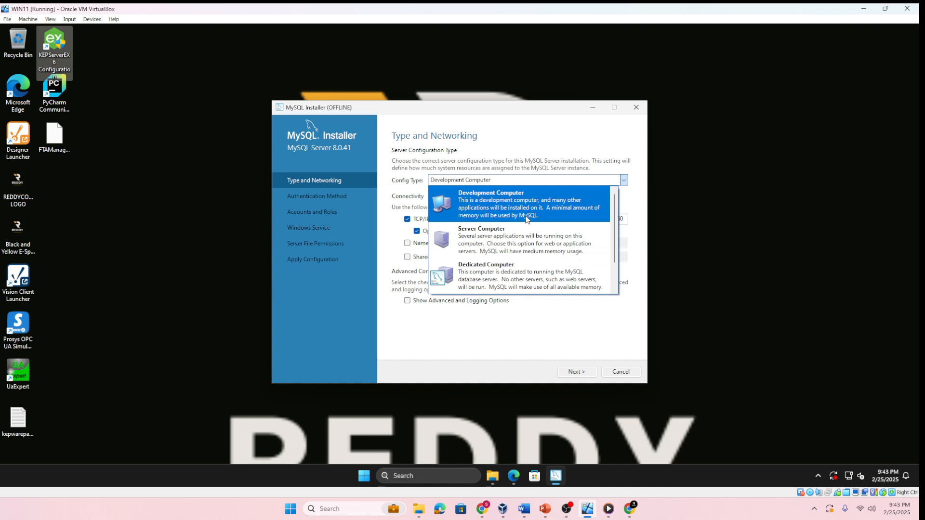
click(527, 219)
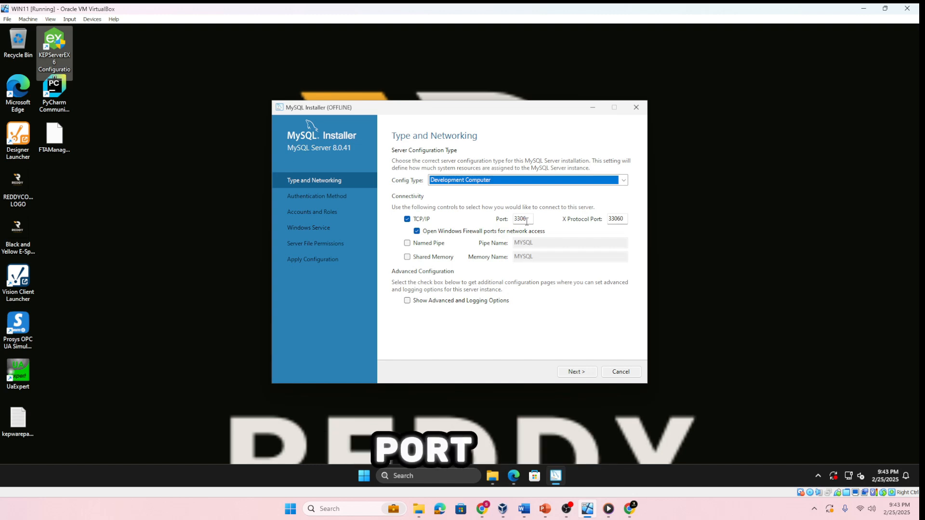
drag(527, 222, 510, 221)
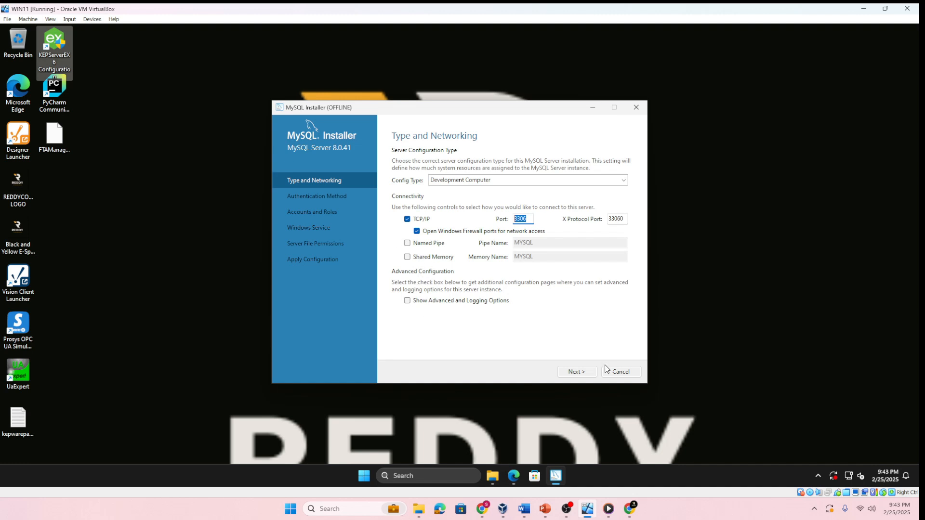
Choose the legacy authentication method that retains MySQL 5.x compatibility for the server
click(585, 372)
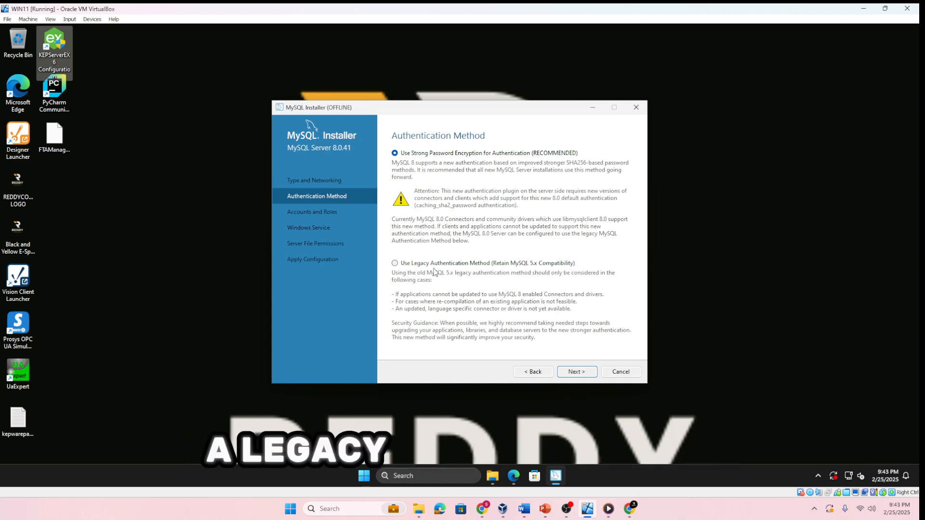
click(394, 263)
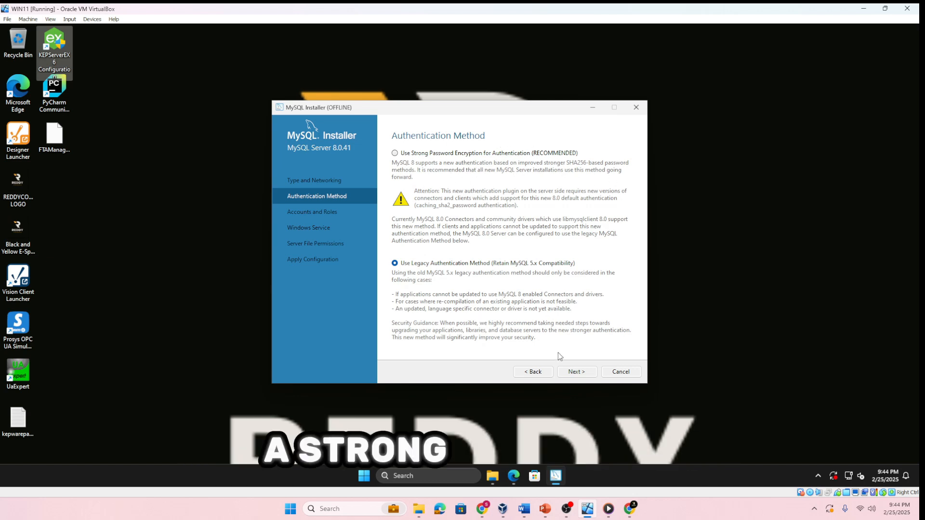
click(576, 371)
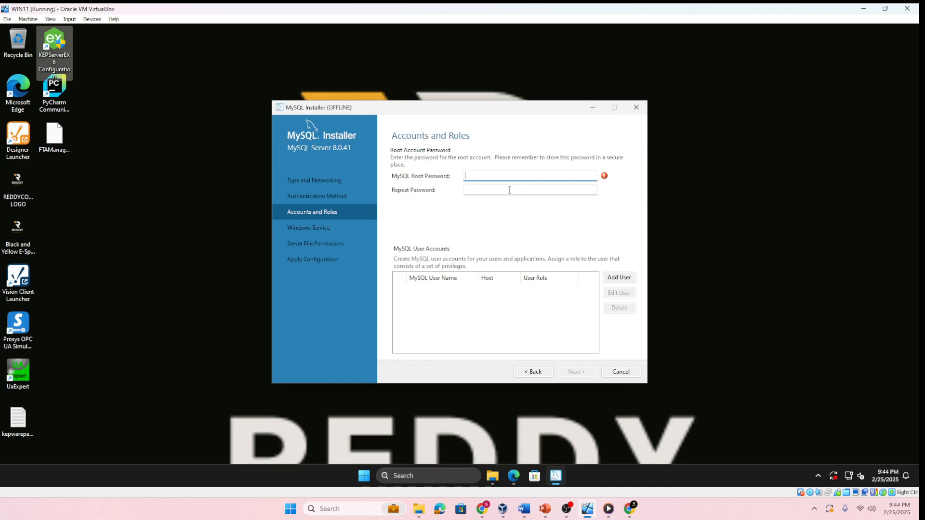
Enter and repeat the MySQL root account password
text(in)
key(Tab)
text(a)
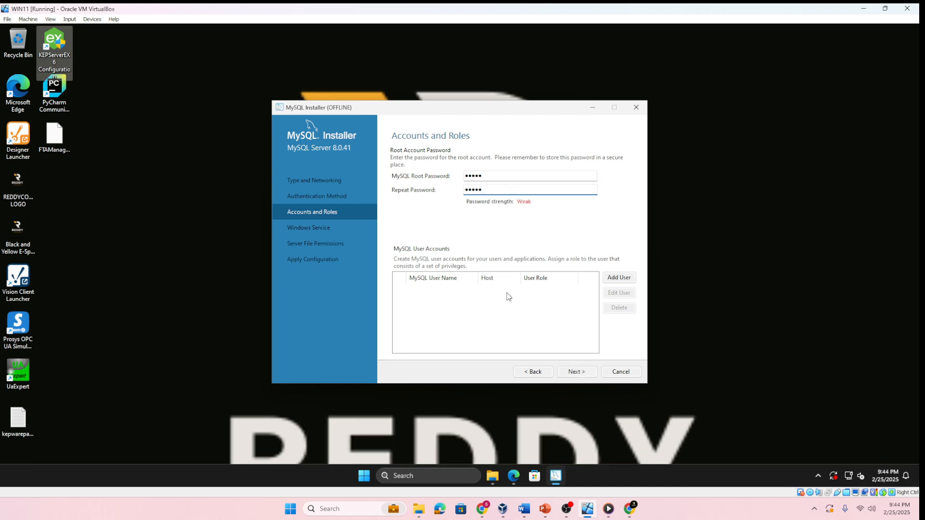
Start a new MySQL user account named ignition for all hosts with the DB Admin role
click(608, 280)
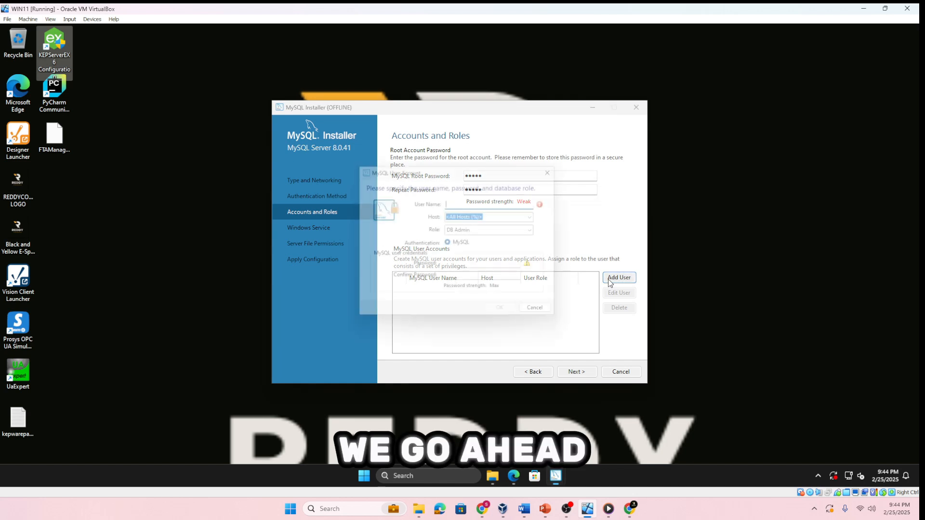
text(ign)
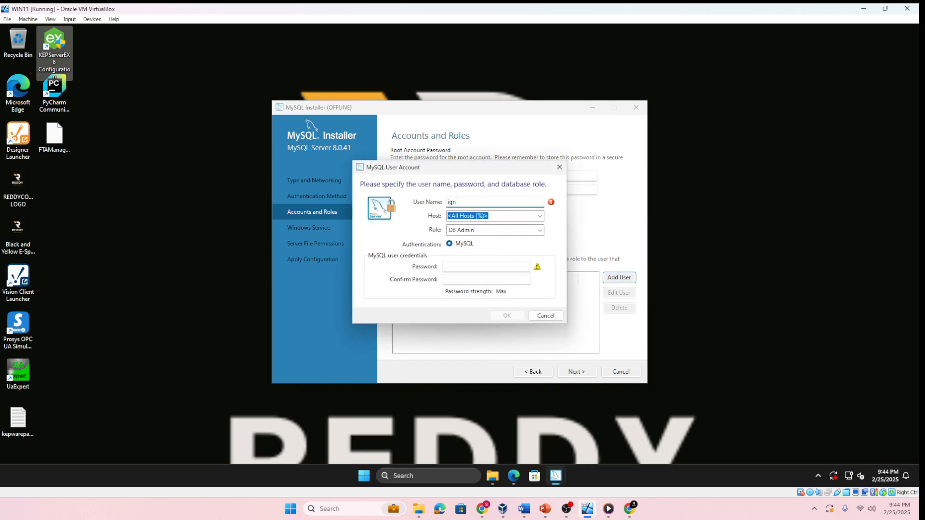
text(ition)
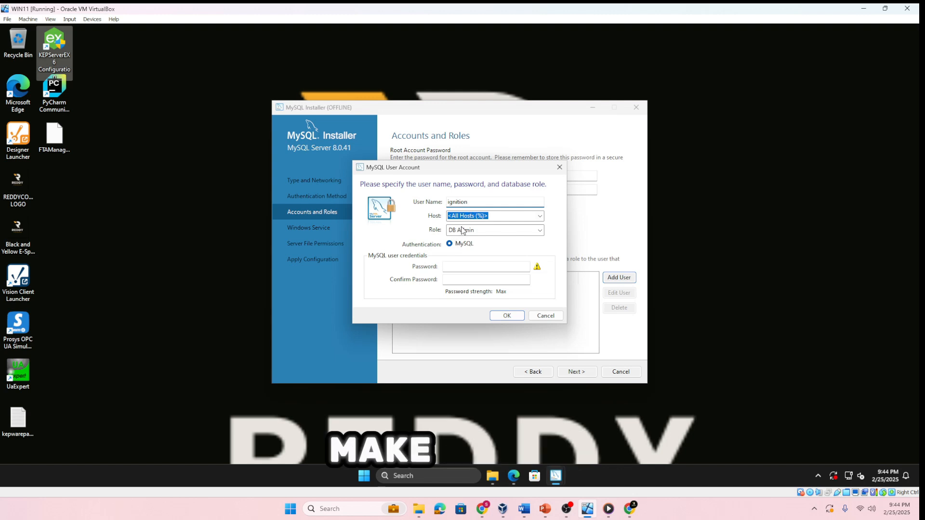
click(539, 216)
click(539, 216)
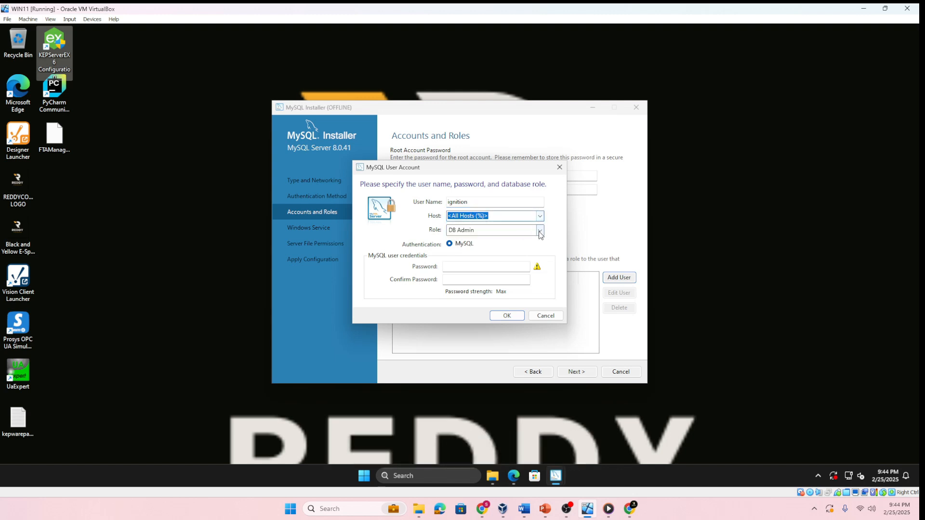
click(540, 231)
click(475, 263)
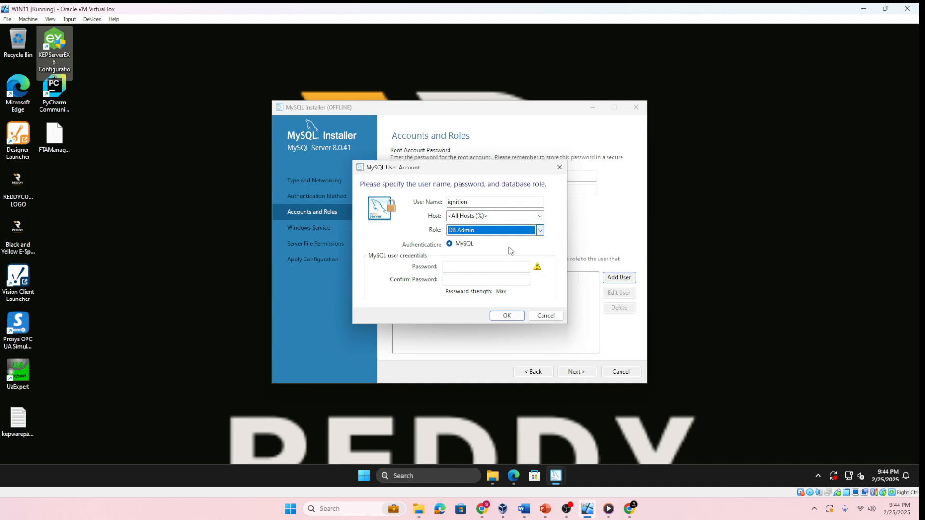
Enter and confirm the password of the ignition account, and add the account to the server's users
click(463, 266)
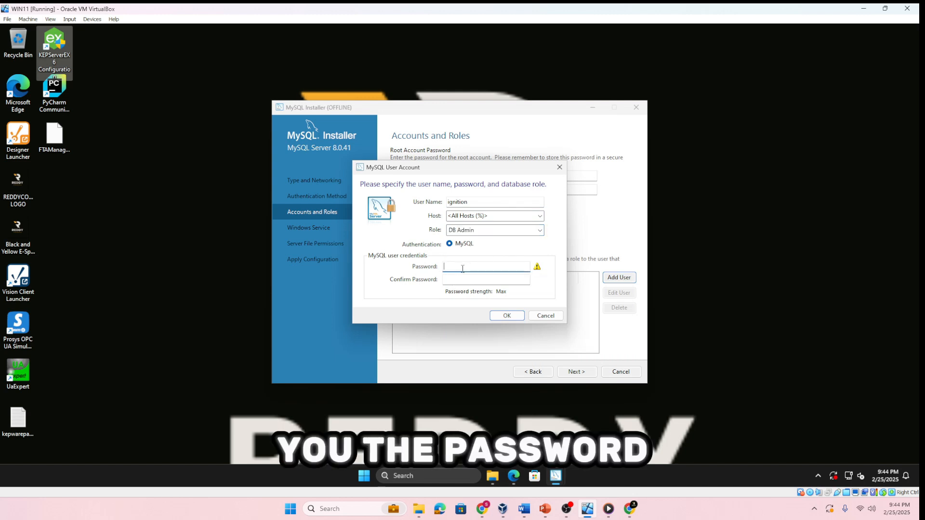
text(••••••••)
key(Tab)
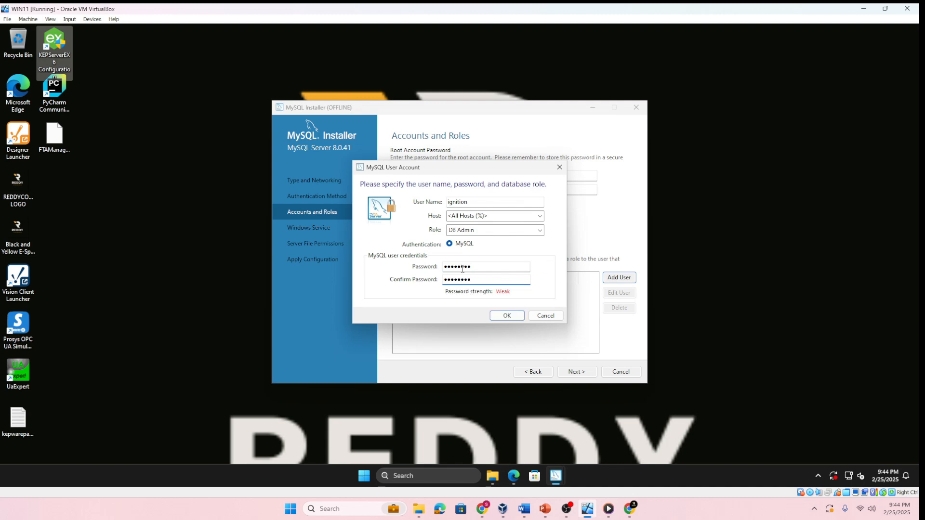
click(506, 315)
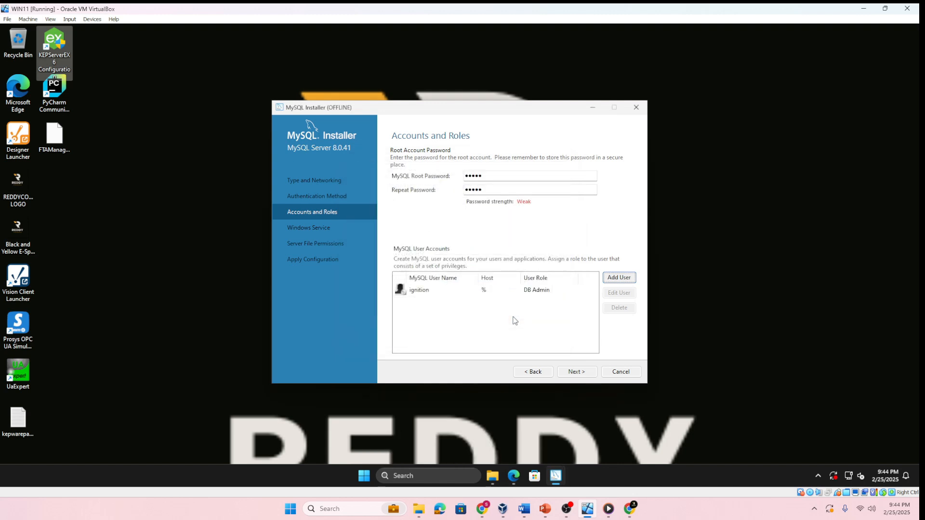
Accept the MySQL80 Windows service settings and full-access file permissions, and try to apply the server configuration
click(583, 373)
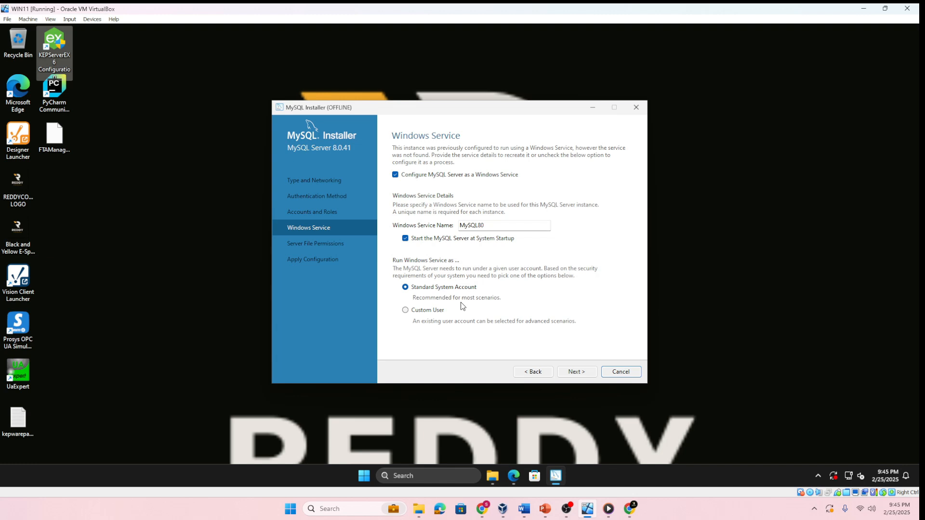
click(582, 372)
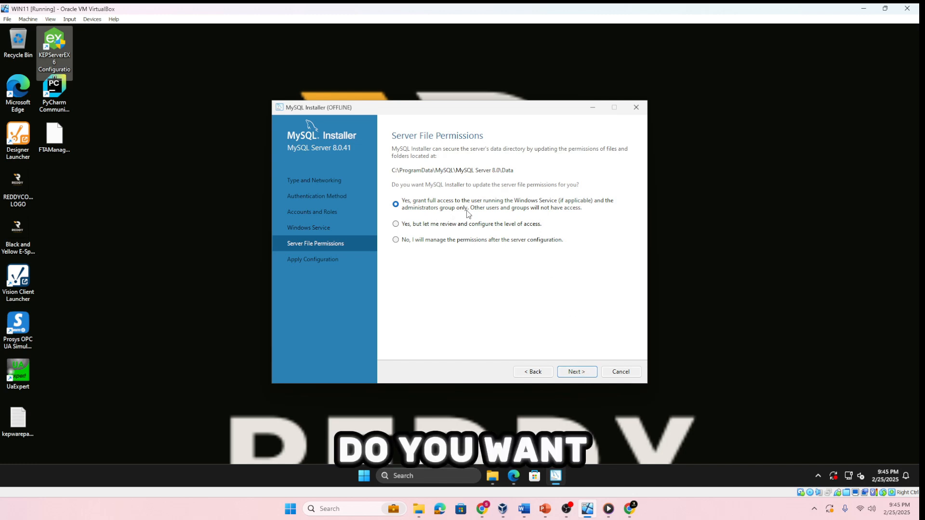
click(573, 378)
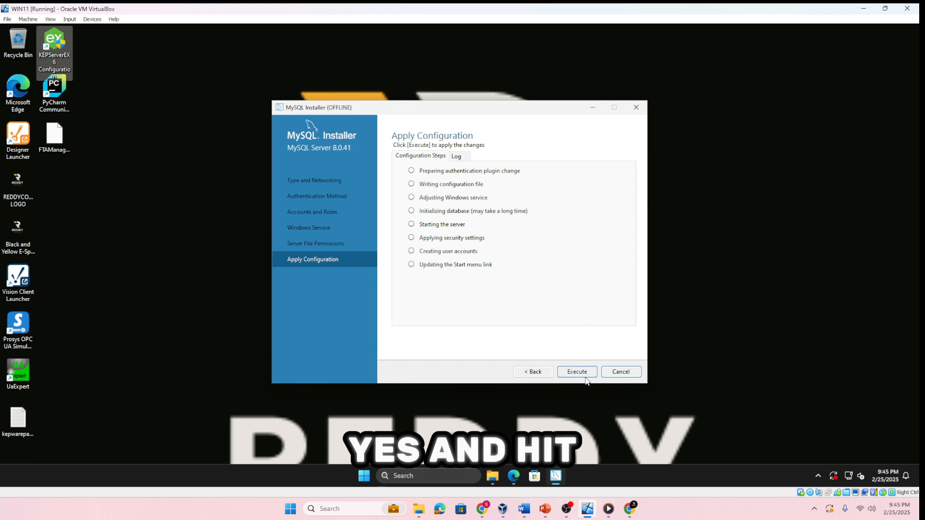
click(584, 376)
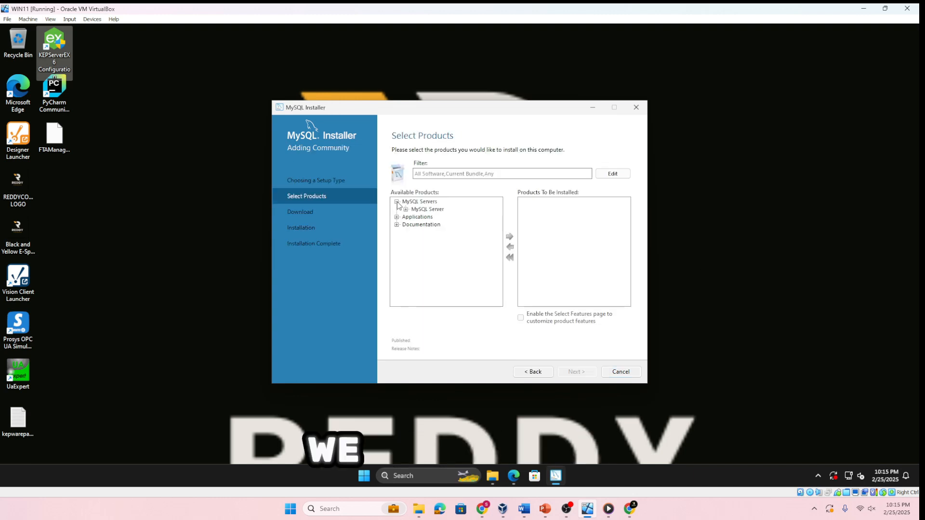
Add MySQL Server 8.0.41 - X64 from the available MySQL Servers to the products to install
click(396, 202)
click(406, 209)
click(414, 217)
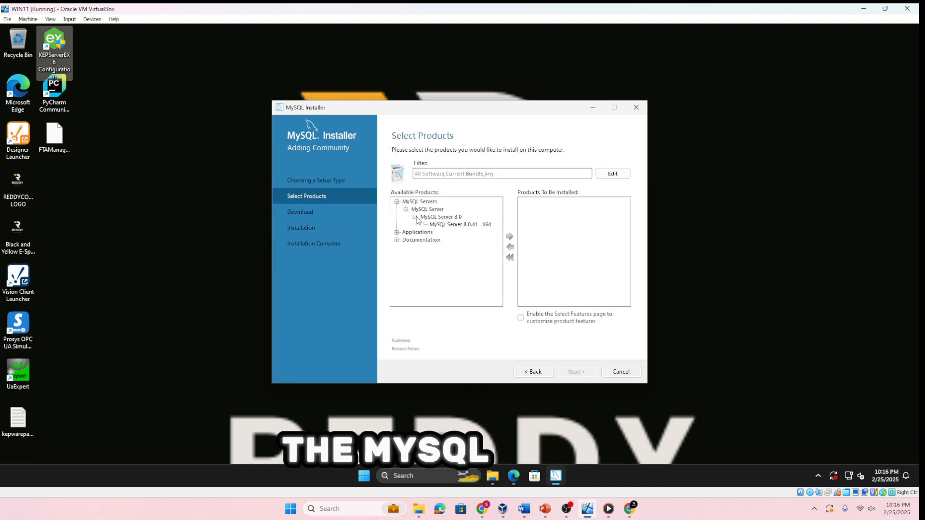
click(436, 225)
click(510, 236)
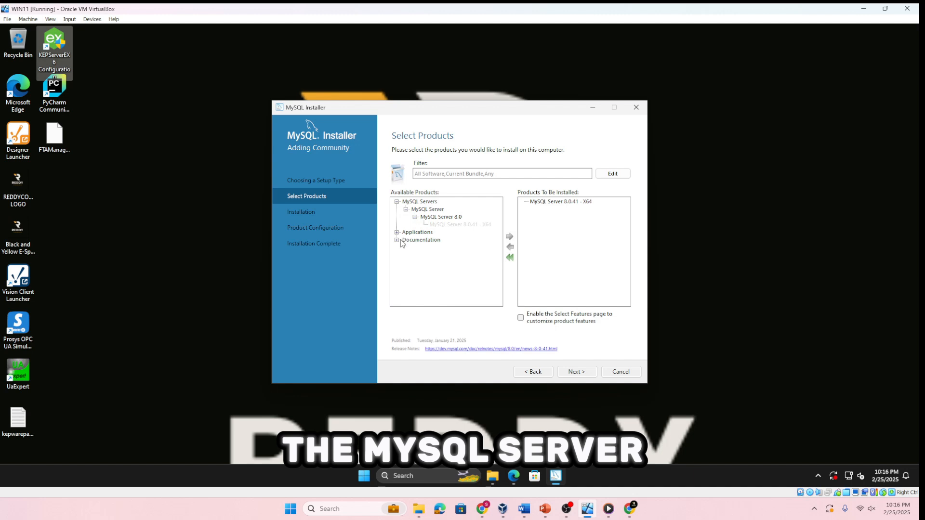
Add MySQL Workbench 8.0.41 - X64 from the available applications to the products to install
click(397, 233)
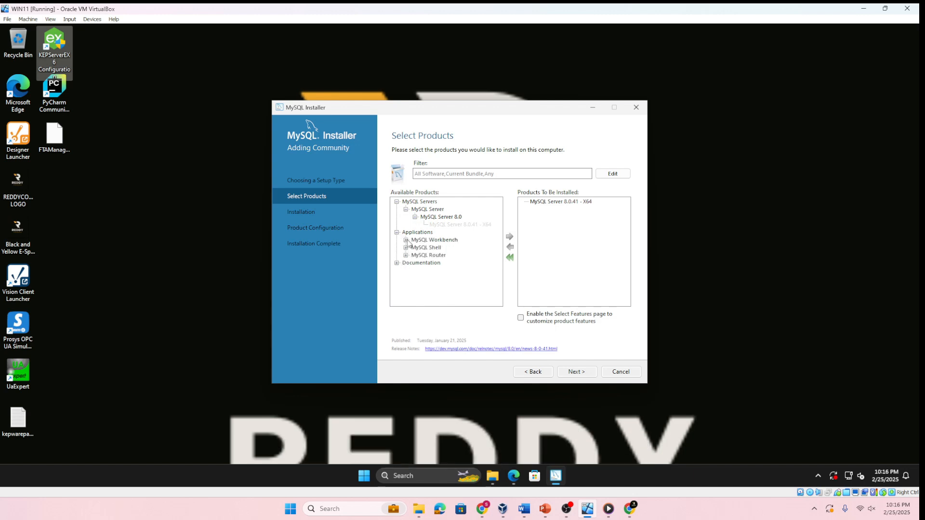
click(406, 240)
click(448, 248)
click(415, 248)
click(465, 255)
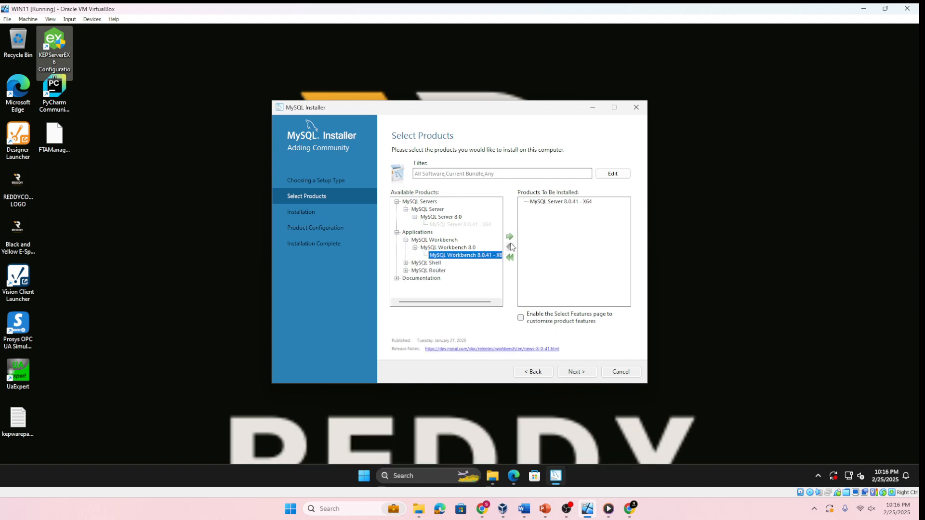
click(510, 247)
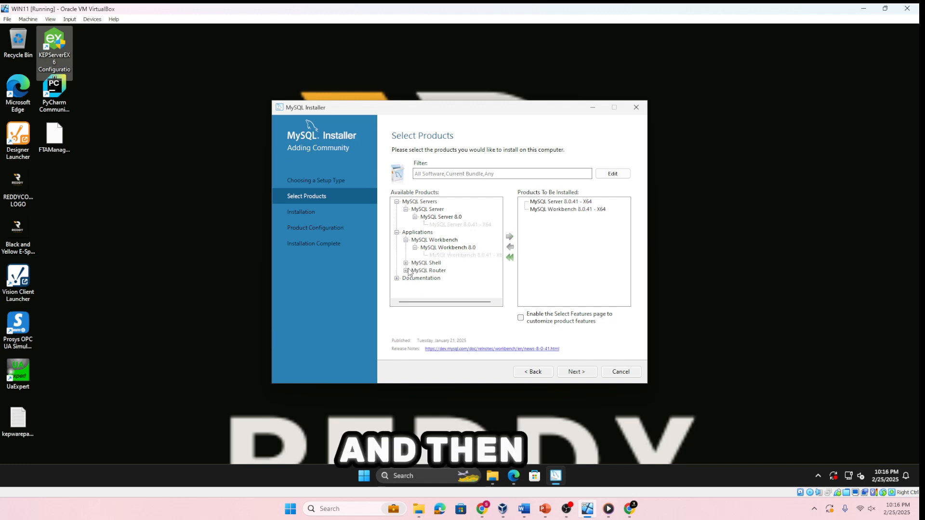
Expand the MySQL Shell and MySQL Router applications down to their versions and examine the available products
click(407, 263)
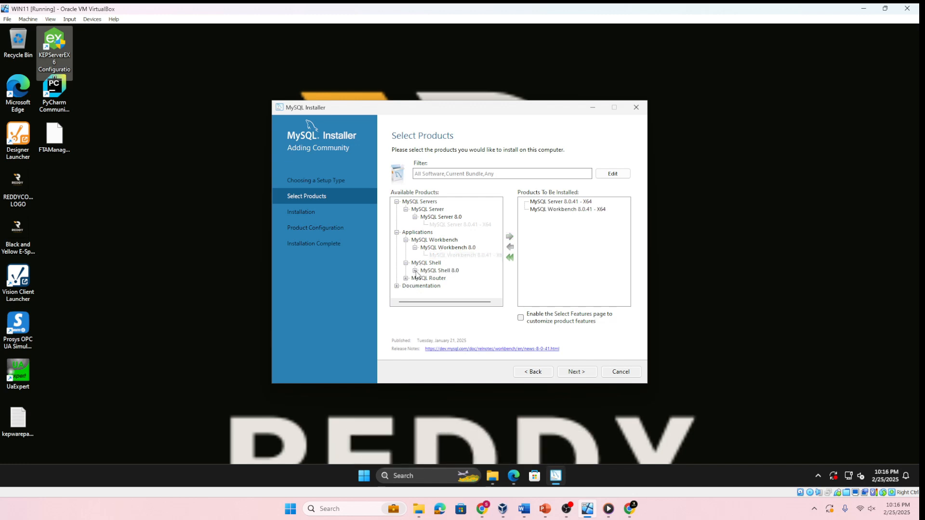
click(414, 270)
click(402, 286)
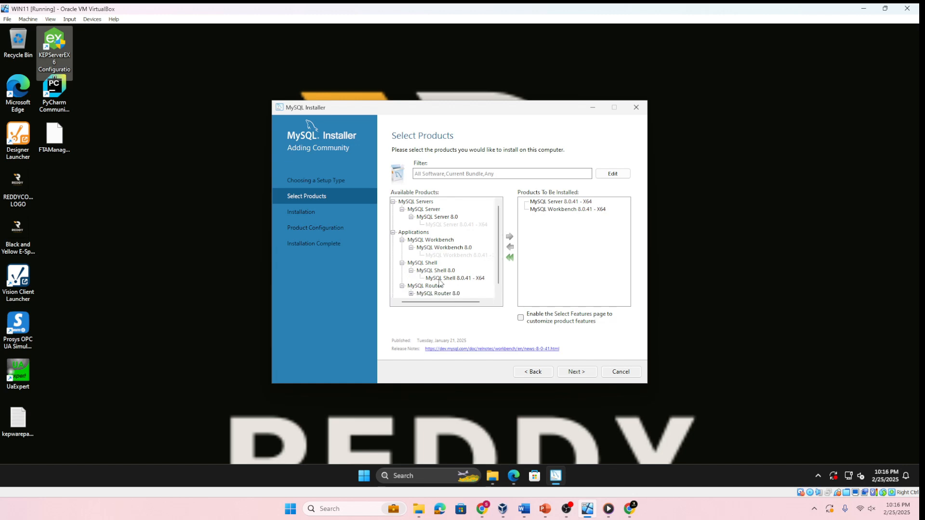
click(411, 286)
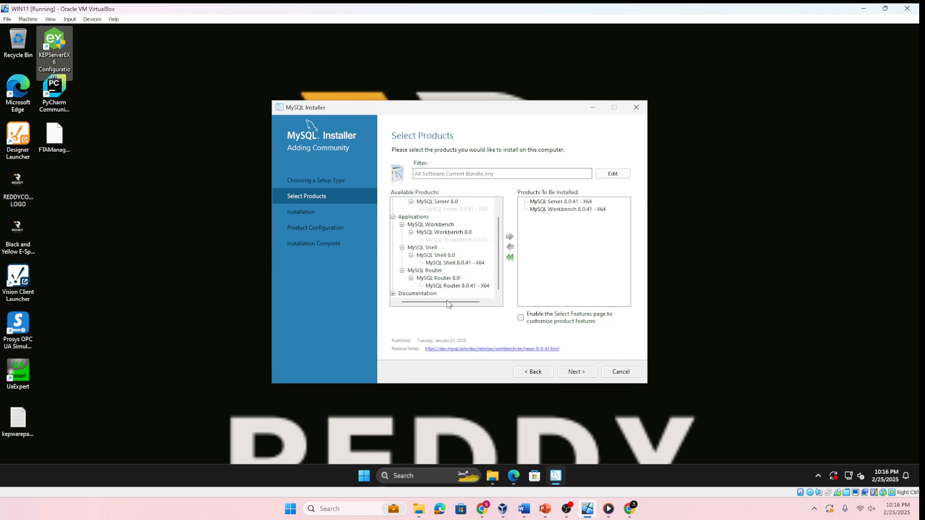
drag(447, 302, 423, 304)
scroll(444, 260, up, 1)
scroll(446, 264, down, 1)
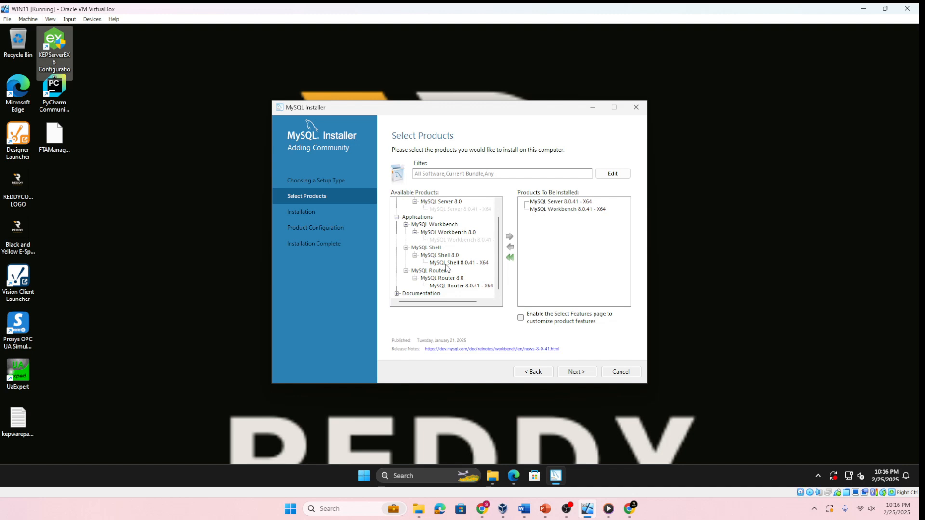
scroll(447, 268, up, 1)
scroll(448, 269, down, 1)
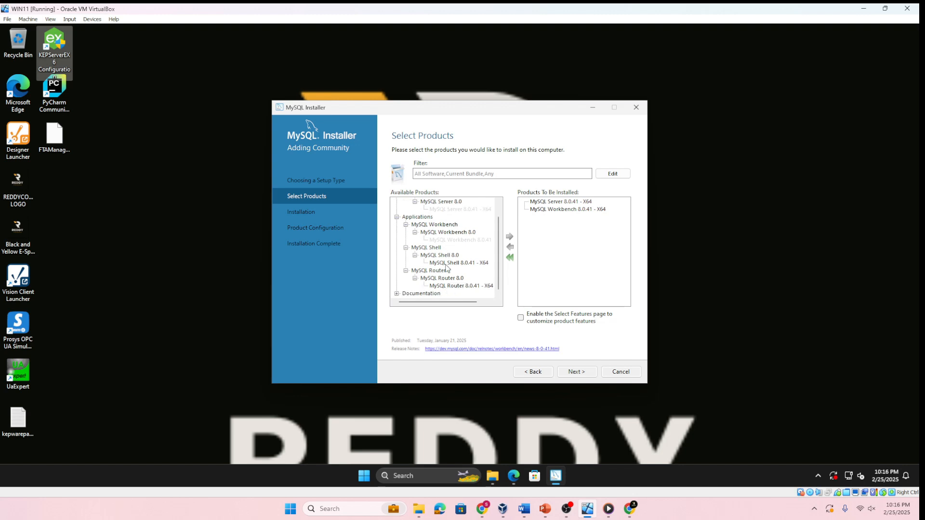
Add Samples and Examples 8.0.41 - X86 from the available documentation to the products to install
click(397, 294)
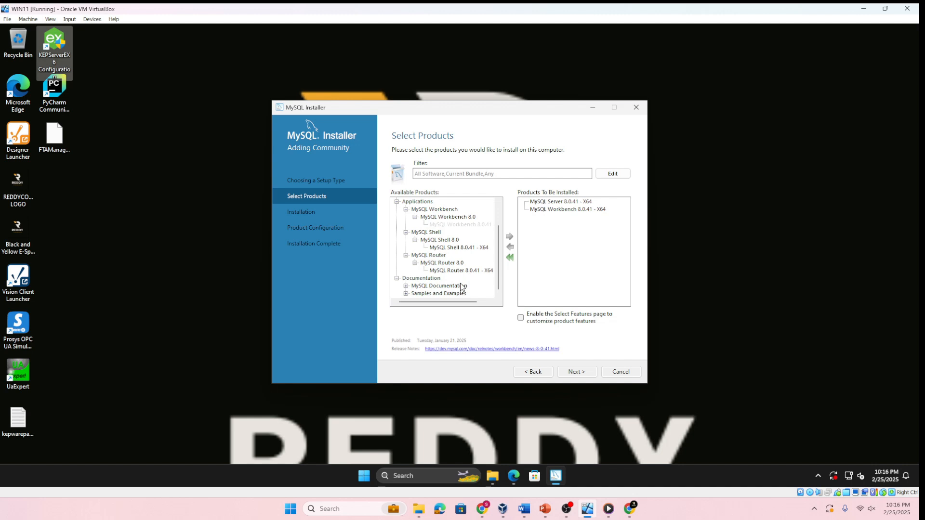
click(406, 294)
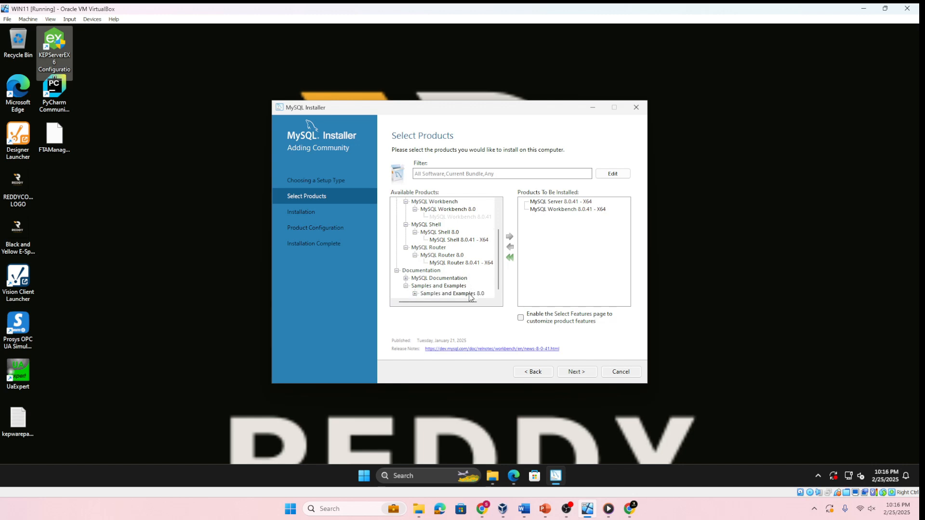
click(469, 294)
click(415, 294)
click(459, 295)
click(509, 238)
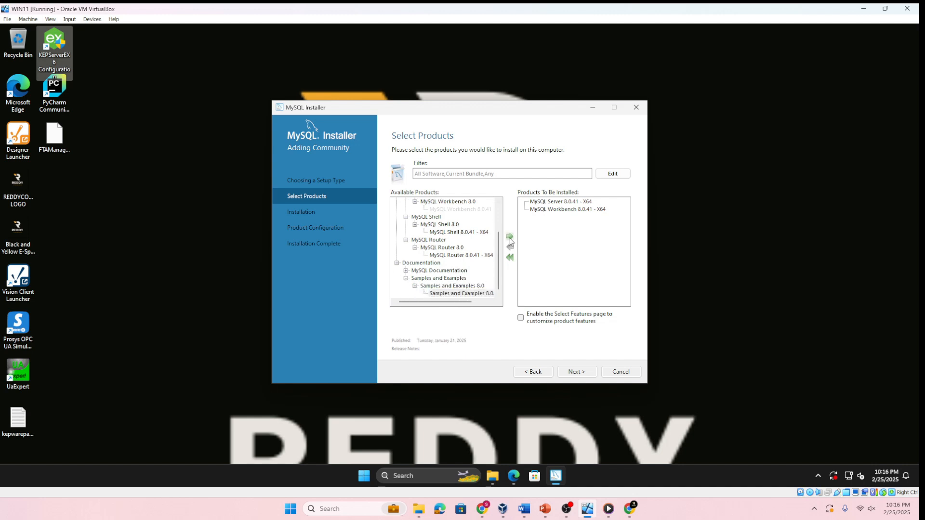
Add MySQL Documentation 8.0.41 - X86 to the products to install
click(421, 277)
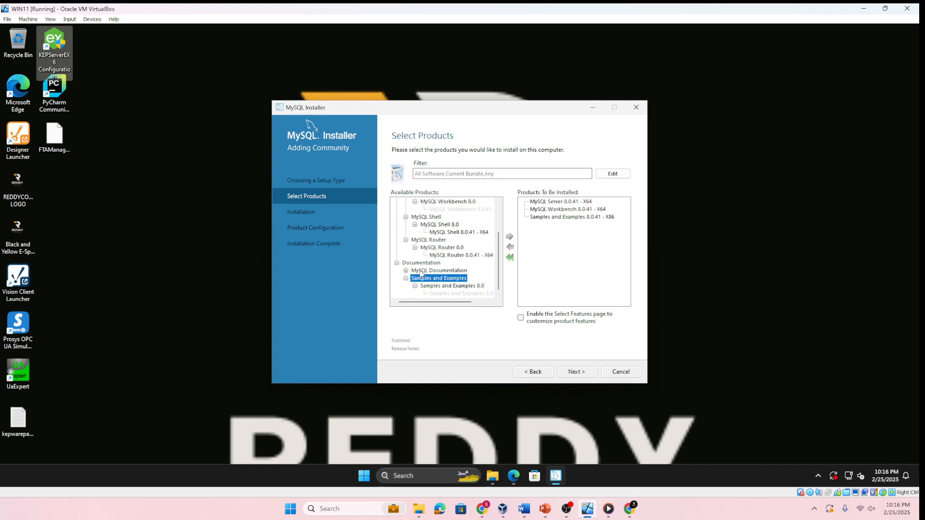
click(421, 271)
click(406, 271)
click(441, 280)
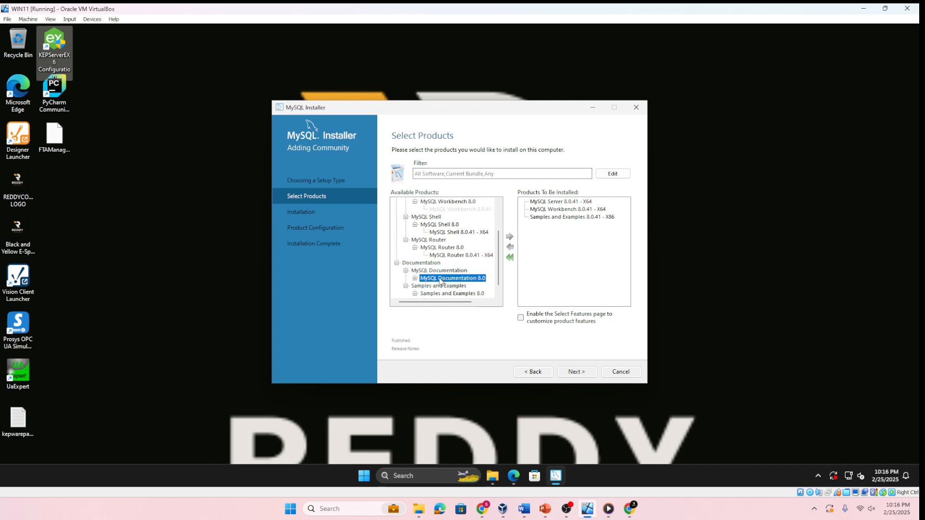
click(446, 287)
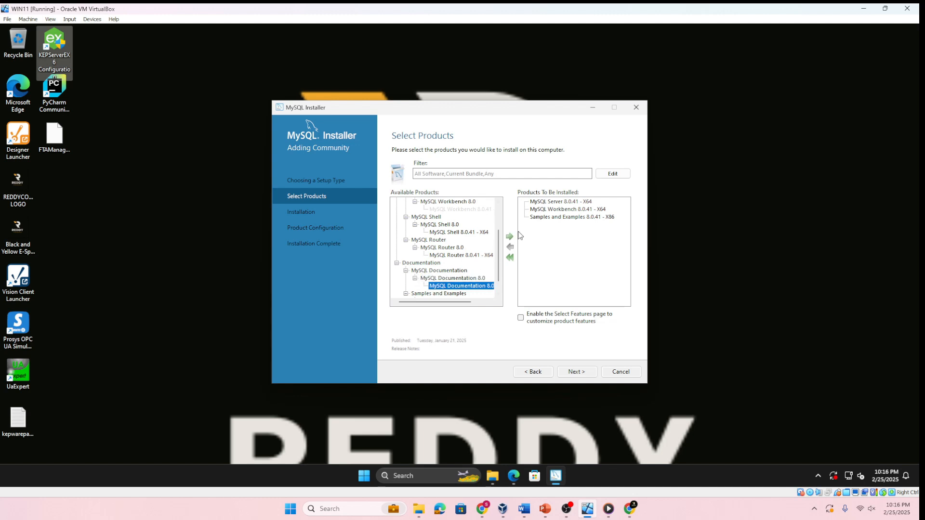
click(509, 237)
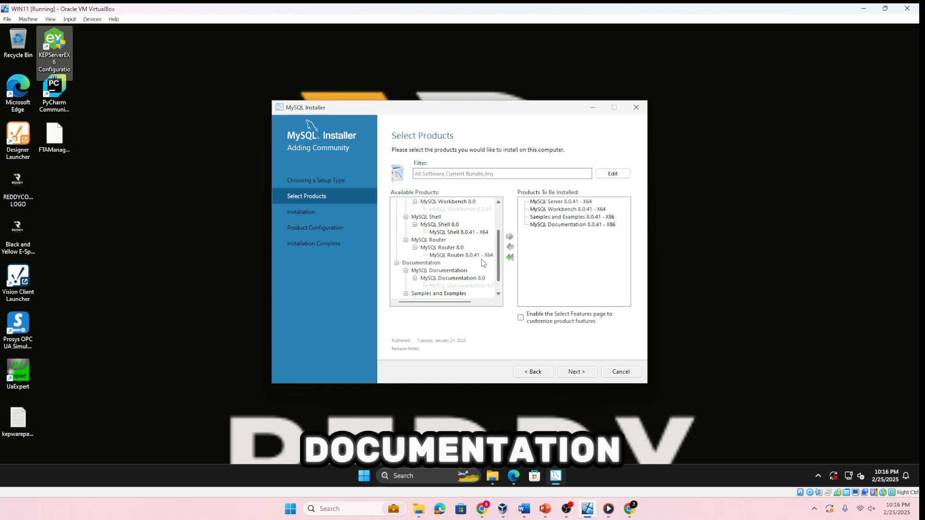
Filter the available products for odbc, and continue the setup with the products already selected
scroll(475, 268, up, 2)
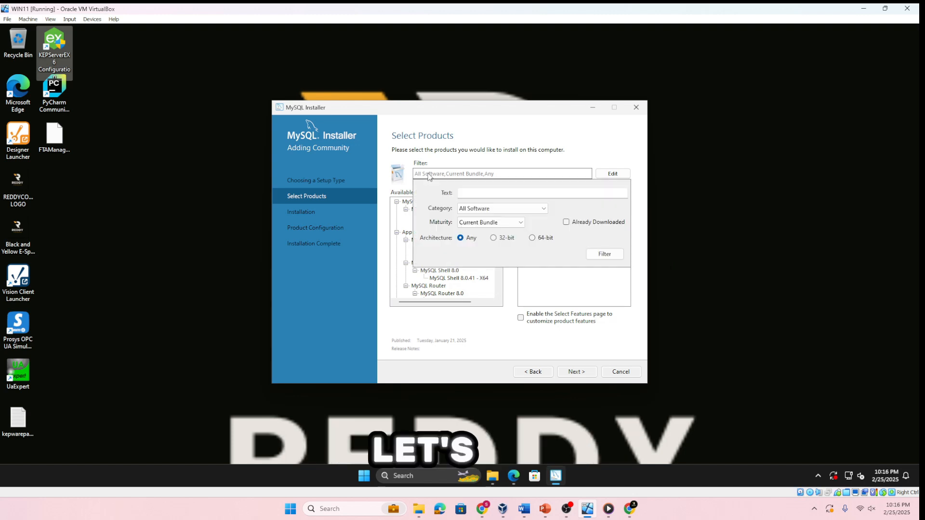
click(604, 255)
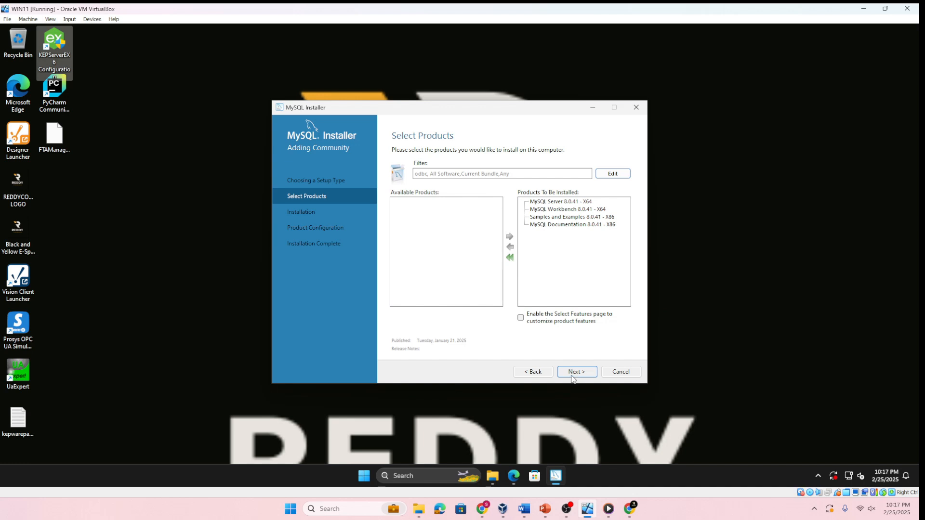
click(571, 376)
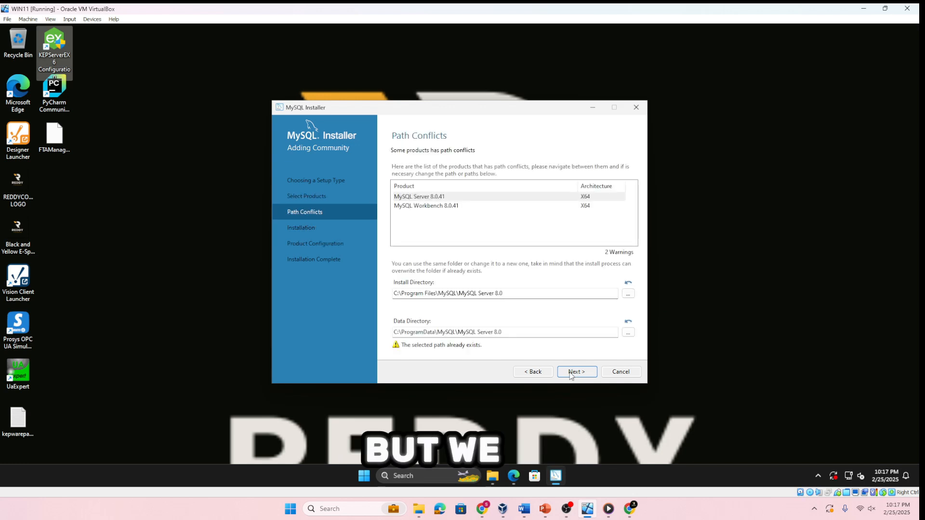
Keep the existing install and data directories despite the path conflicts, and install the selected products
click(571, 375)
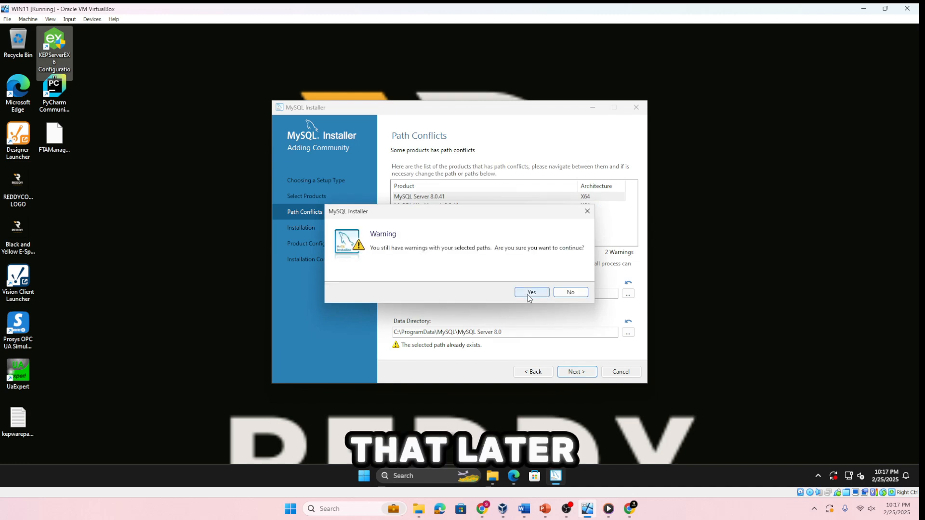
click(532, 292)
click(585, 371)
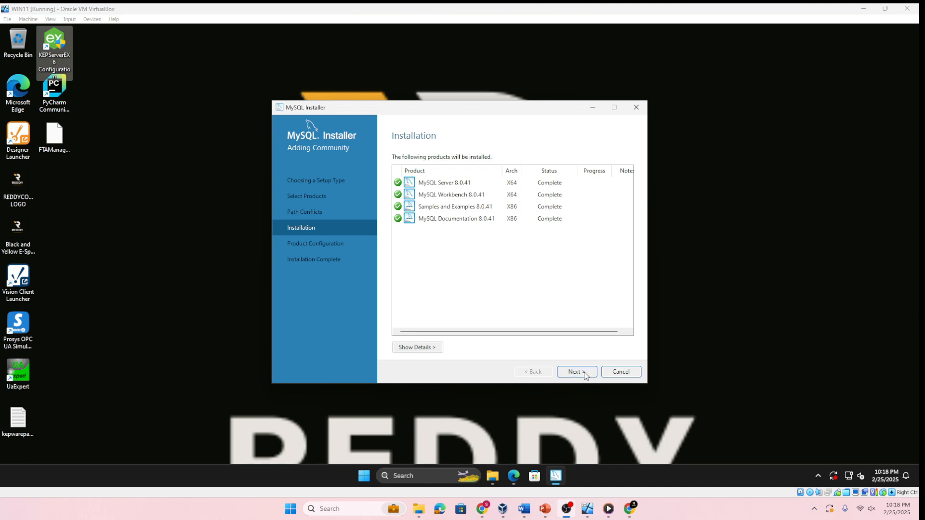
click(584, 372)
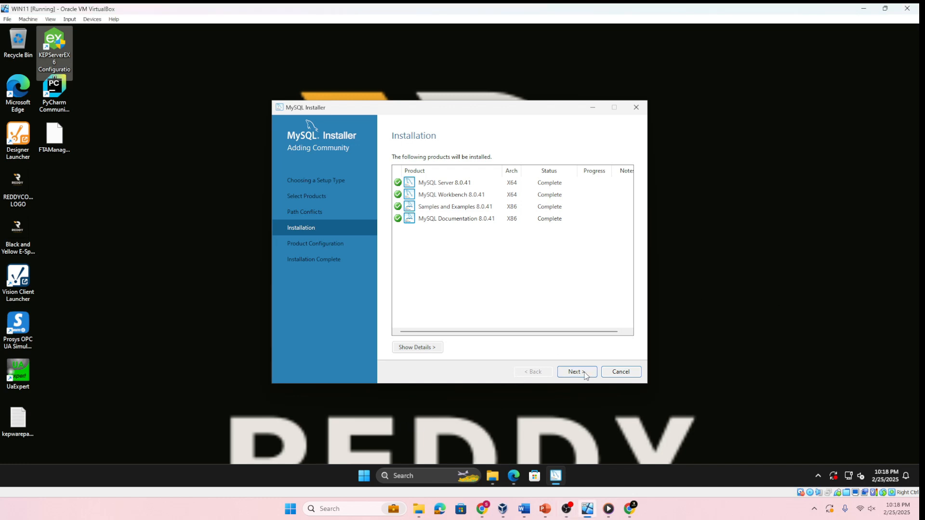
click(584, 374)
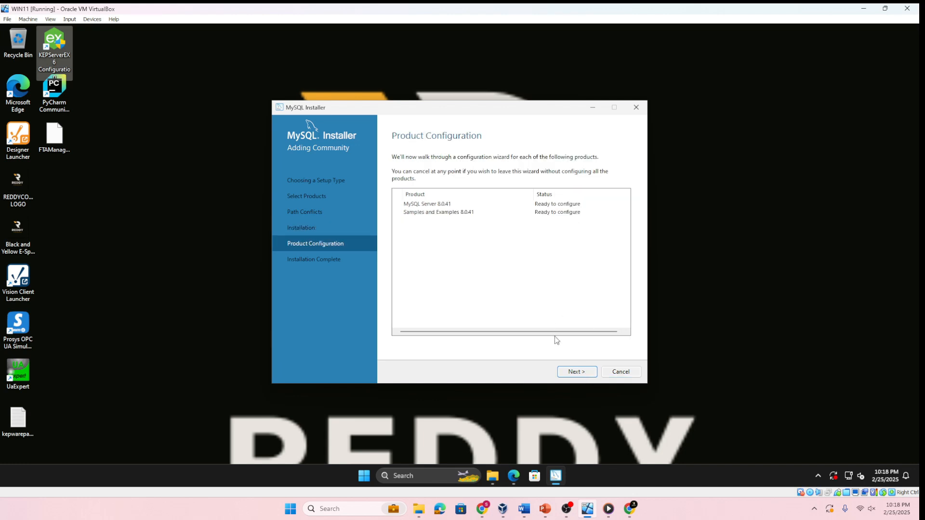
Accept the Development Computer type with TCP/IP port 3306 for MySQL Server 8.0.41, and enter and check the current root password
click(578, 372)
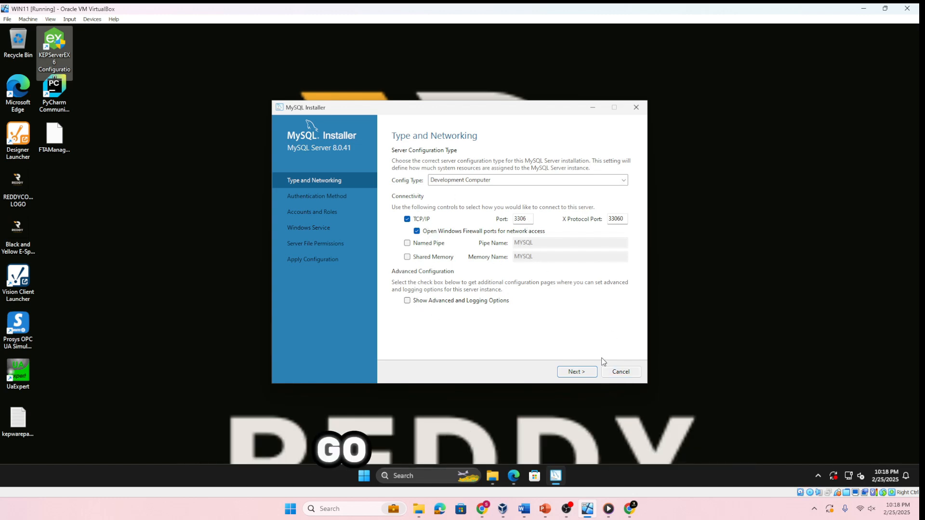
click(591, 375)
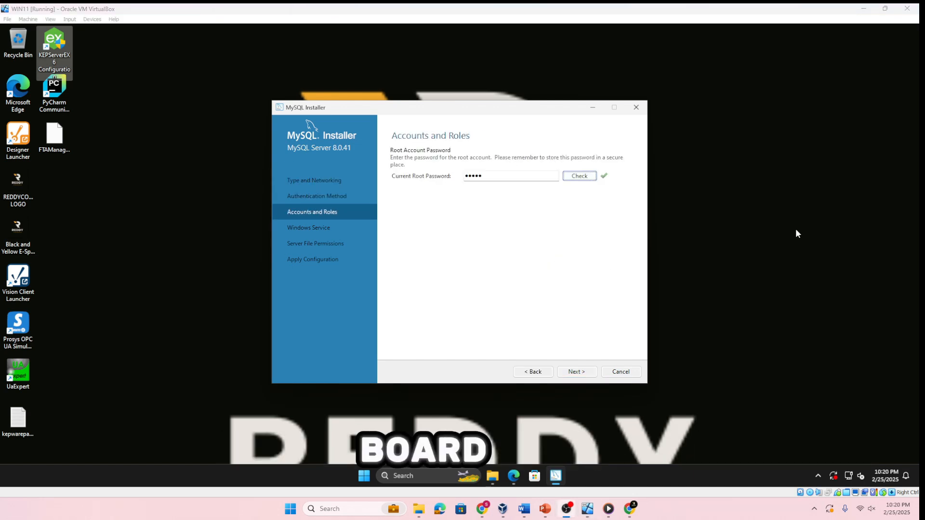
click(576, 375)
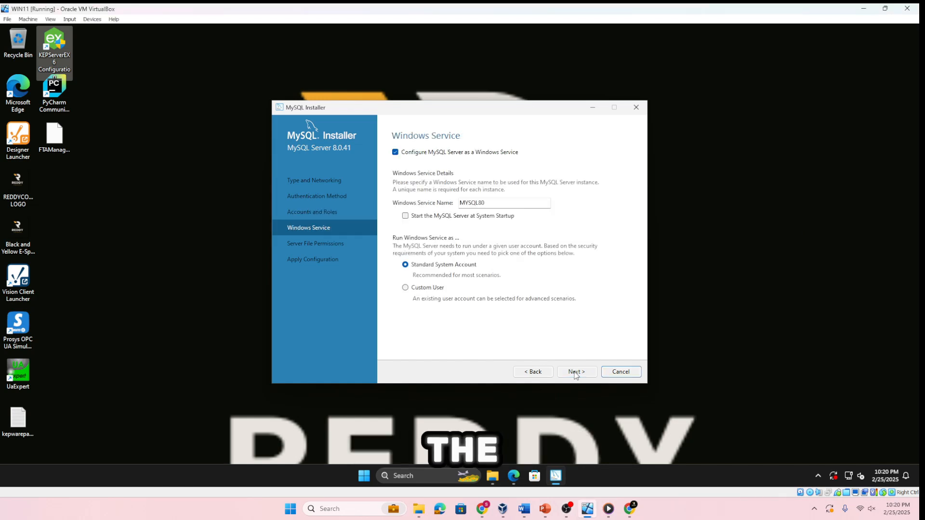
Set up the MYSQL80 Windows service under the Standard System Account without starting the server at system startup
click(407, 217)
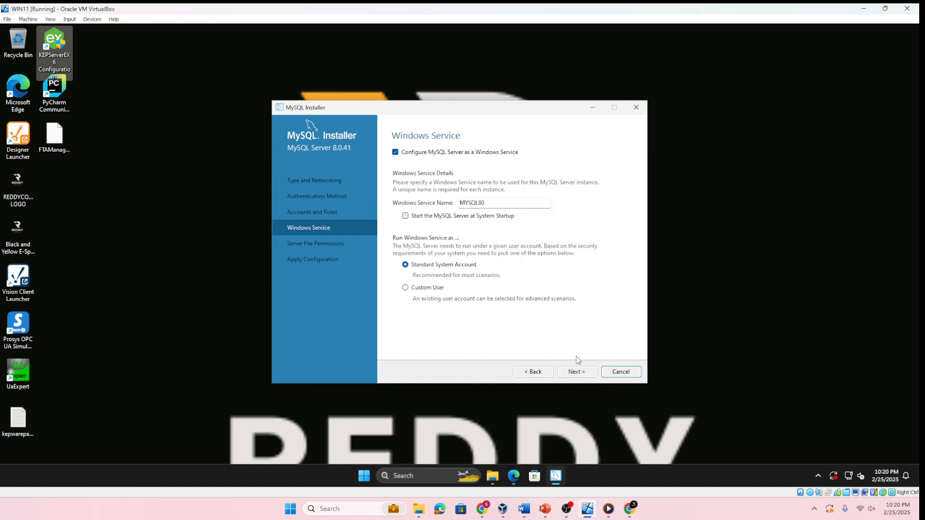
click(576, 371)
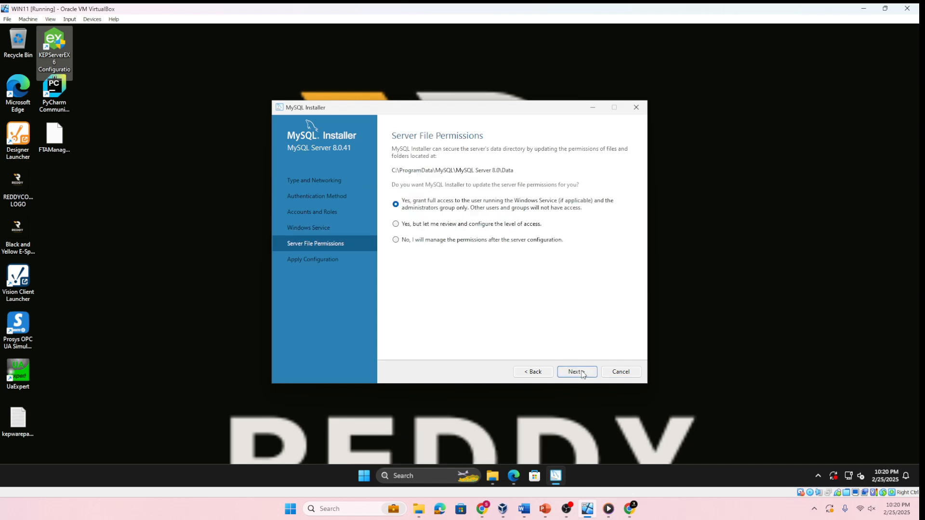
Grant full file access only to the service user and administrators group, and apply the MySQL Server configuration
click(582, 374)
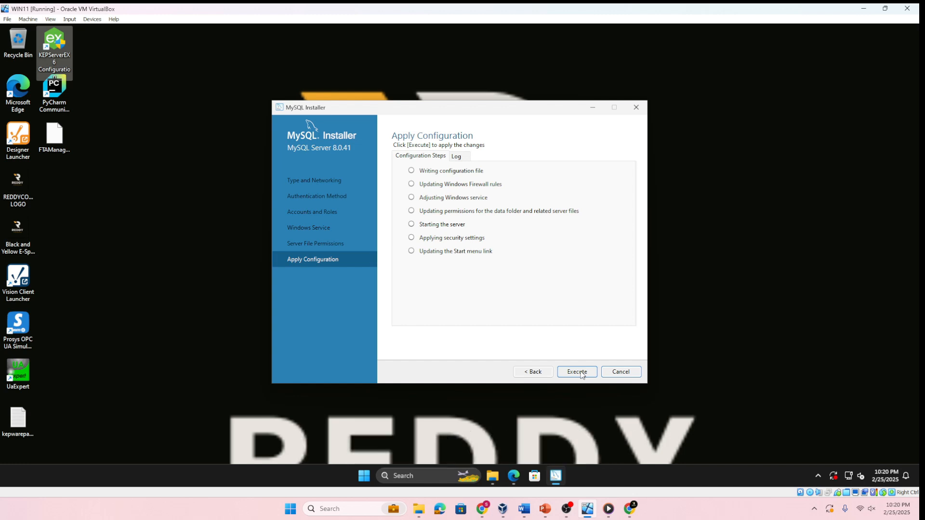
click(577, 372)
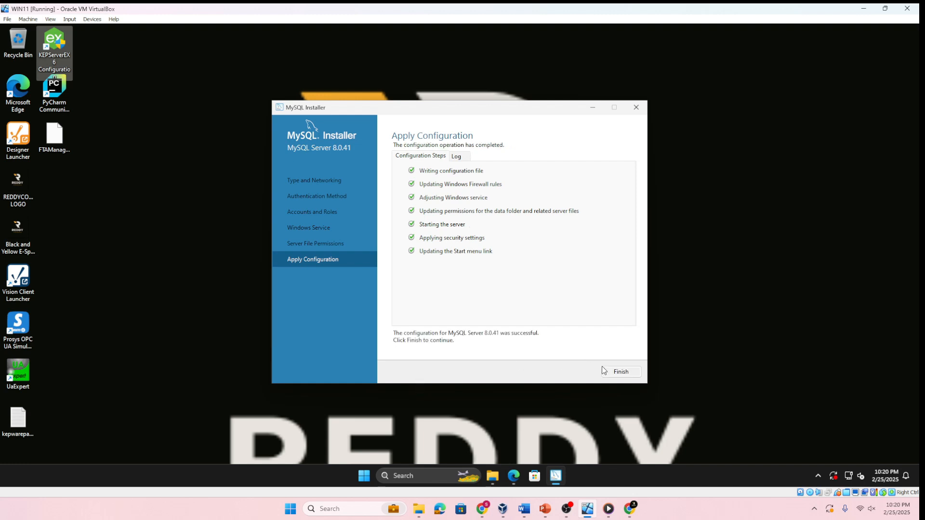
click(613, 374)
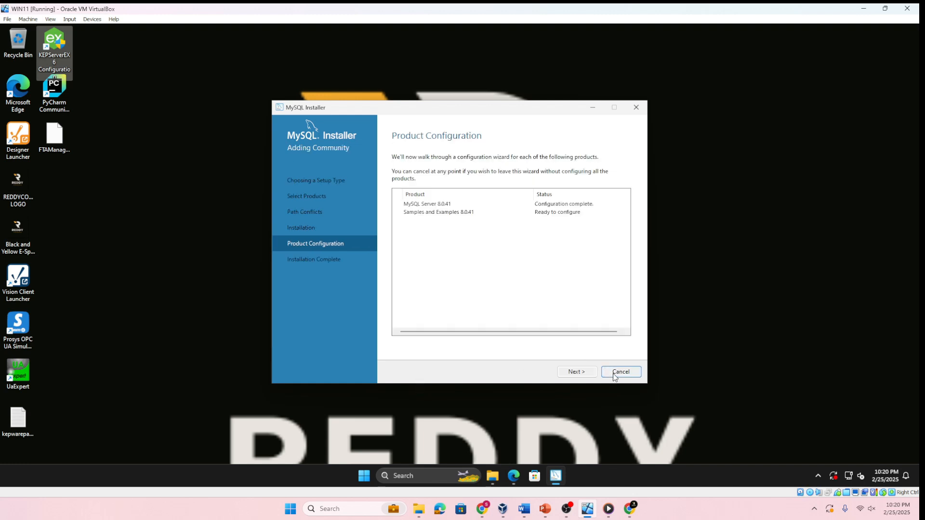
Select MySQL Server 8.0.41 to receive the sample schemas, and enter and check the root account's password
click(579, 375)
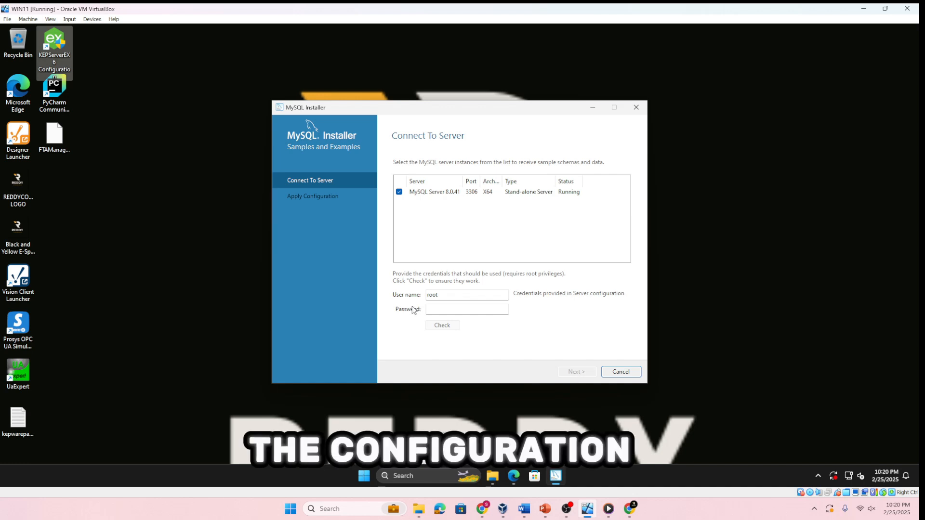
click(438, 309)
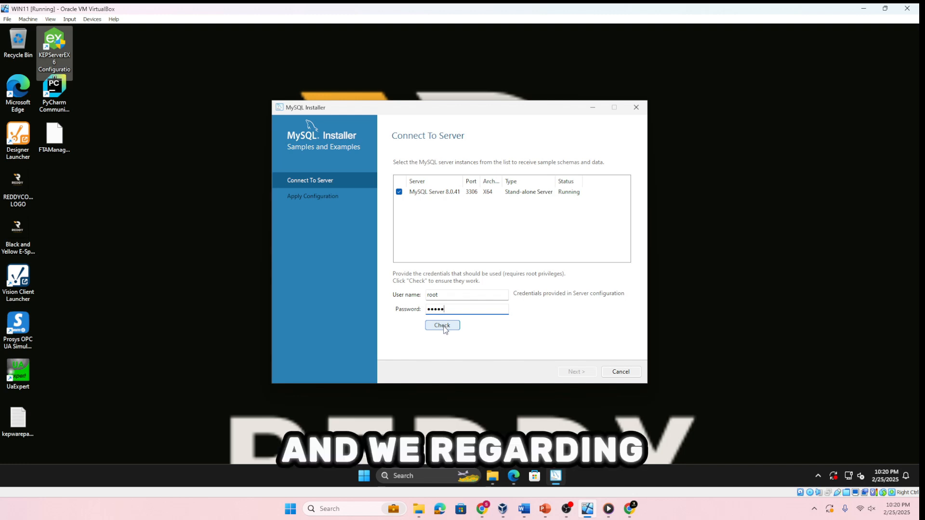
click(443, 326)
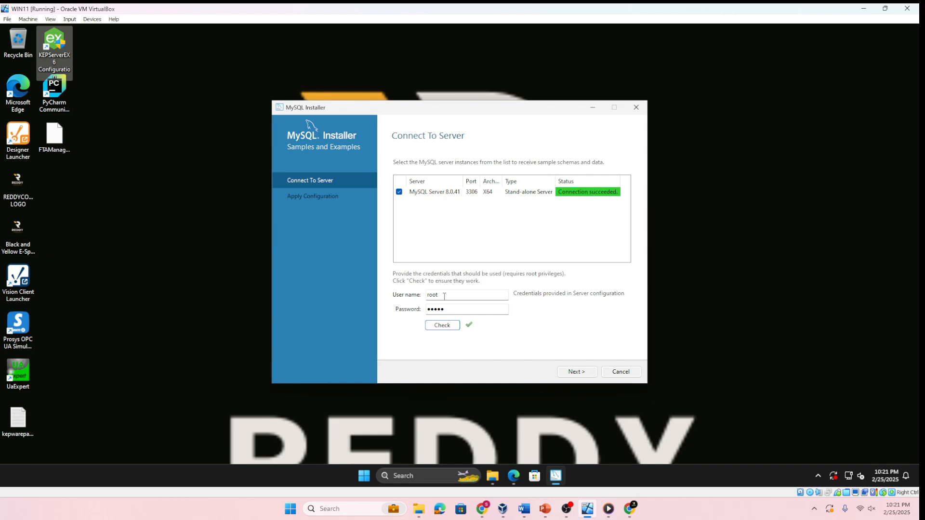
Apply the Samples and Examples configuration, and finish the installation with MySQL Workbench set to start after setup
click(578, 372)
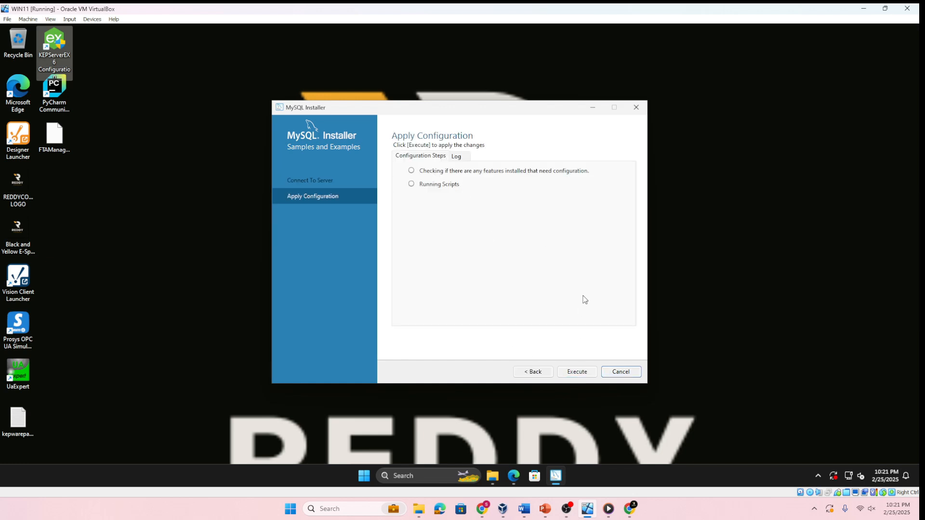
click(590, 375)
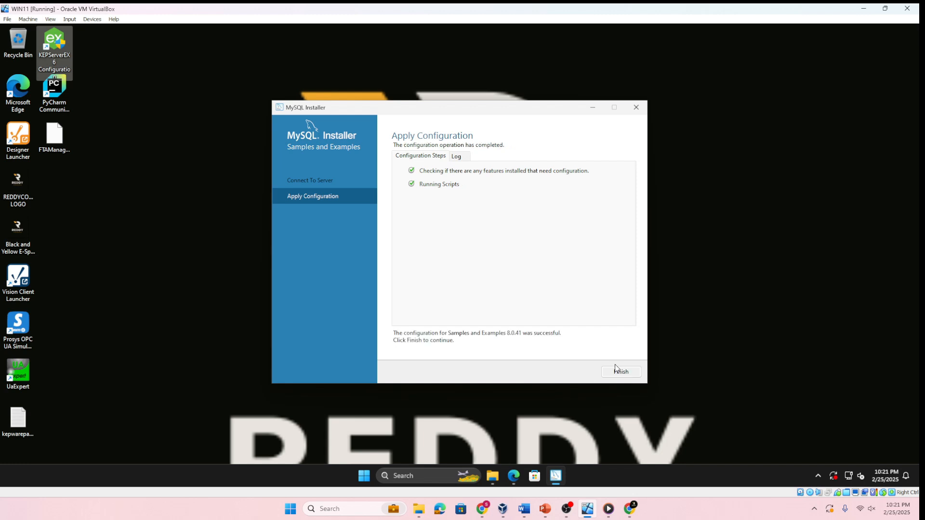
click(619, 375)
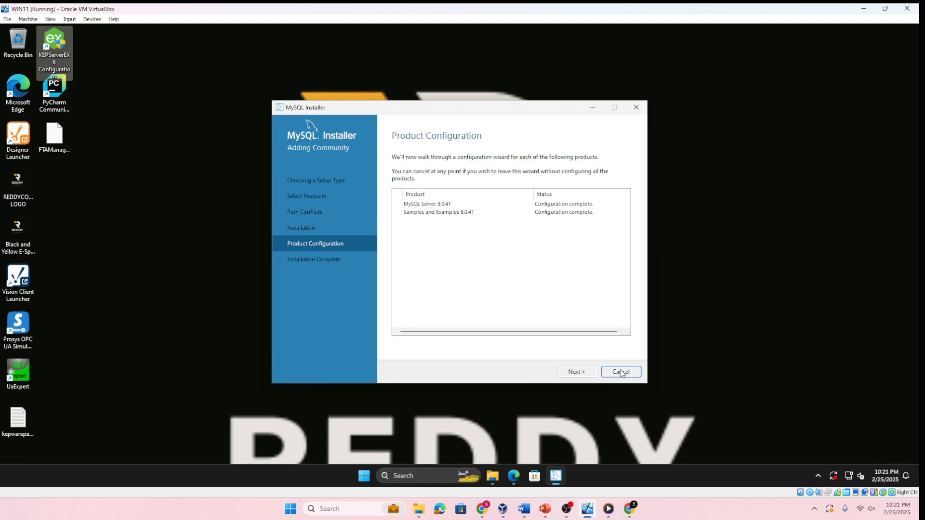
click(586, 376)
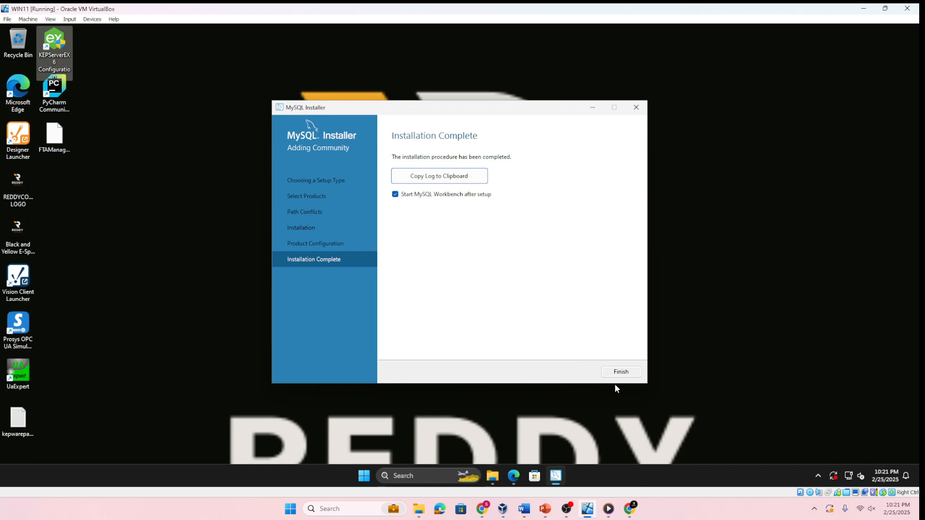
click(621, 371)
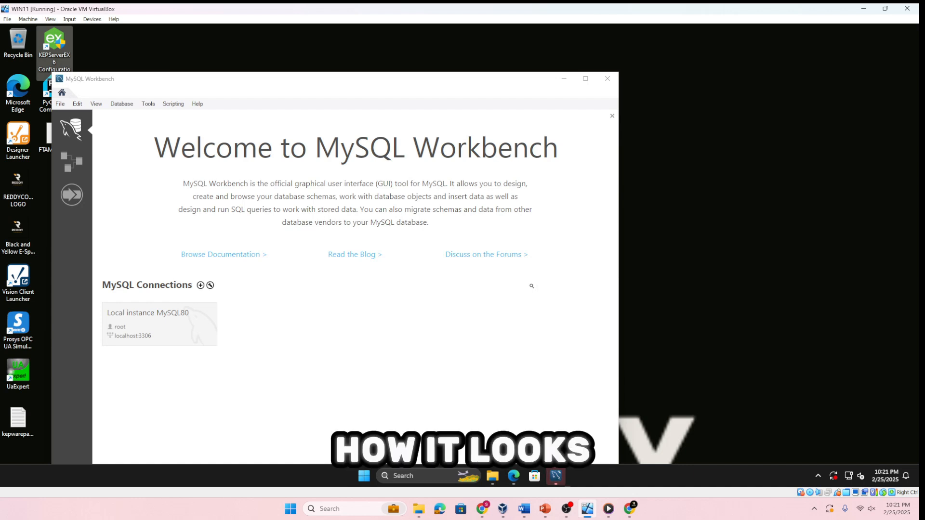
Connect to Local instance MySQL80 with the root password, and show its server status in a maximized MySQL Workbench window
click(155, 320)
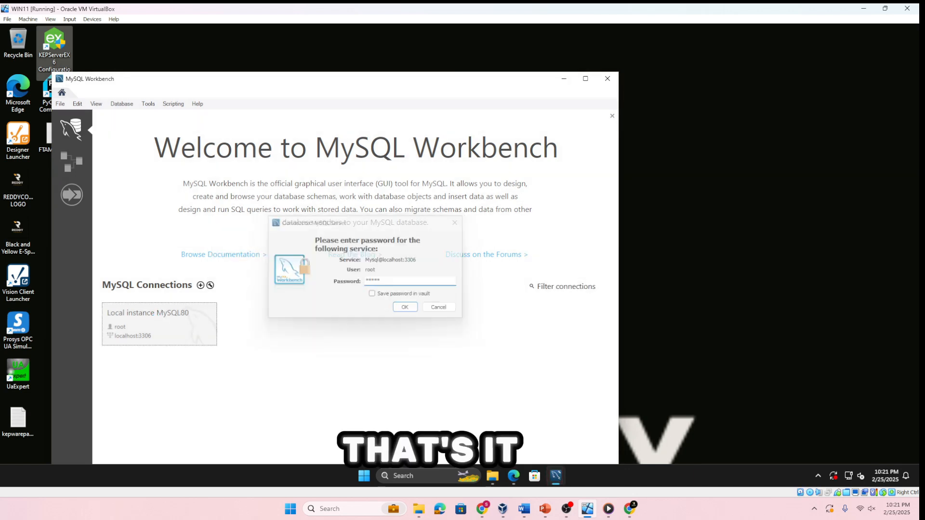
key(Return)
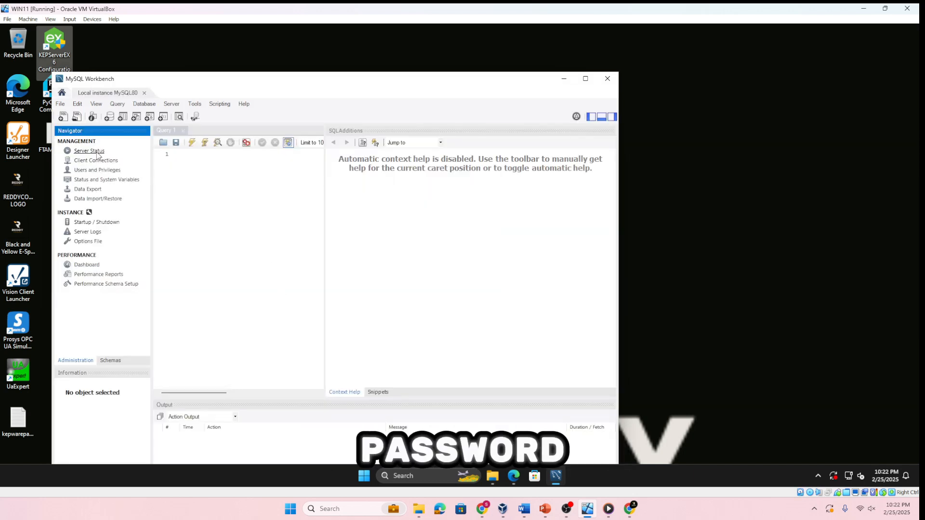
click(96, 152)
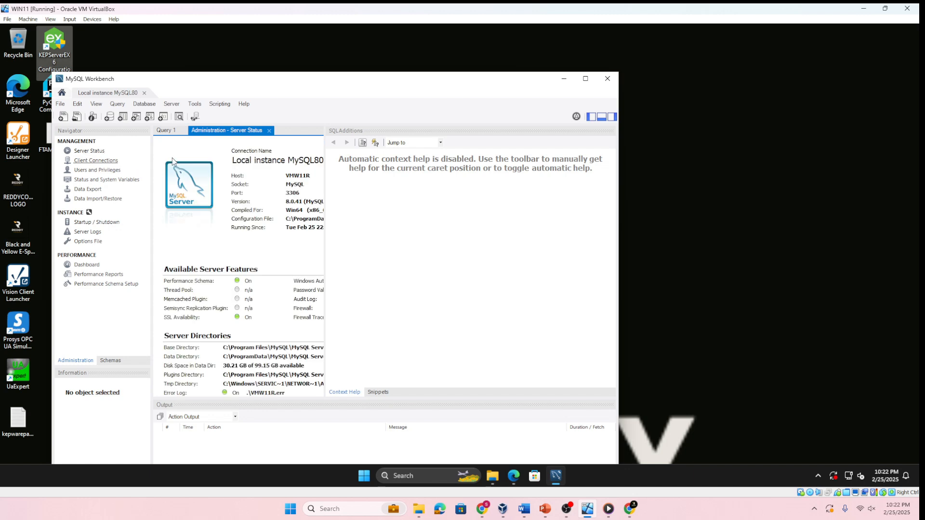
click(584, 80)
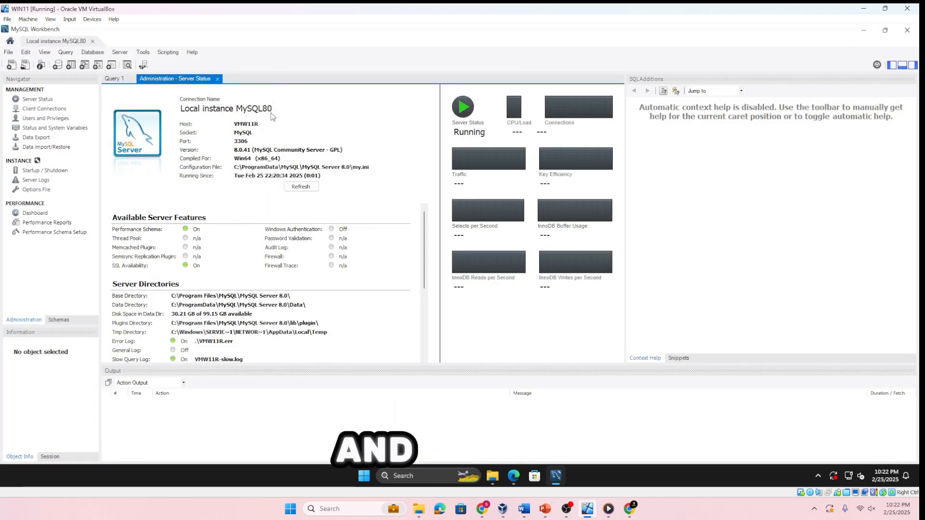